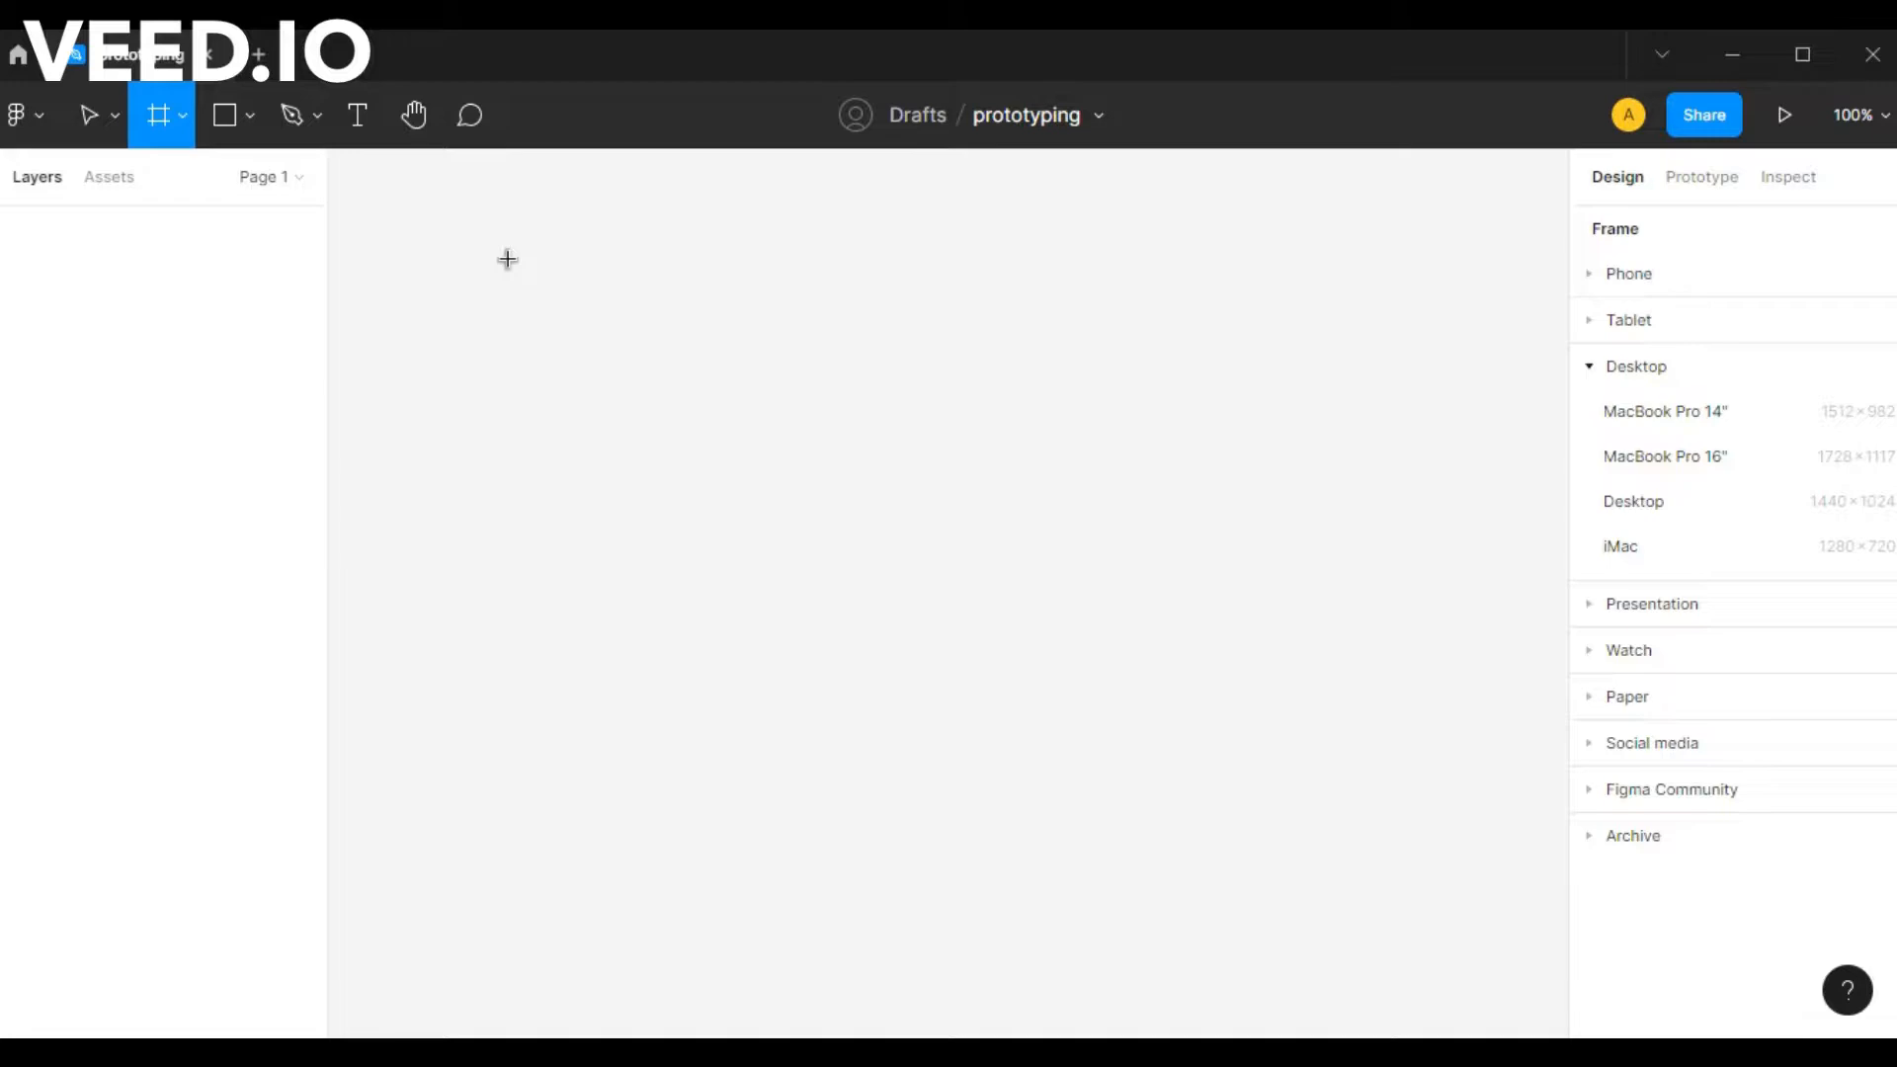
- Draw a portrait frame about 340 × 395 on the empty canvas and rename it prototype
drag(507, 259, 985, 813)
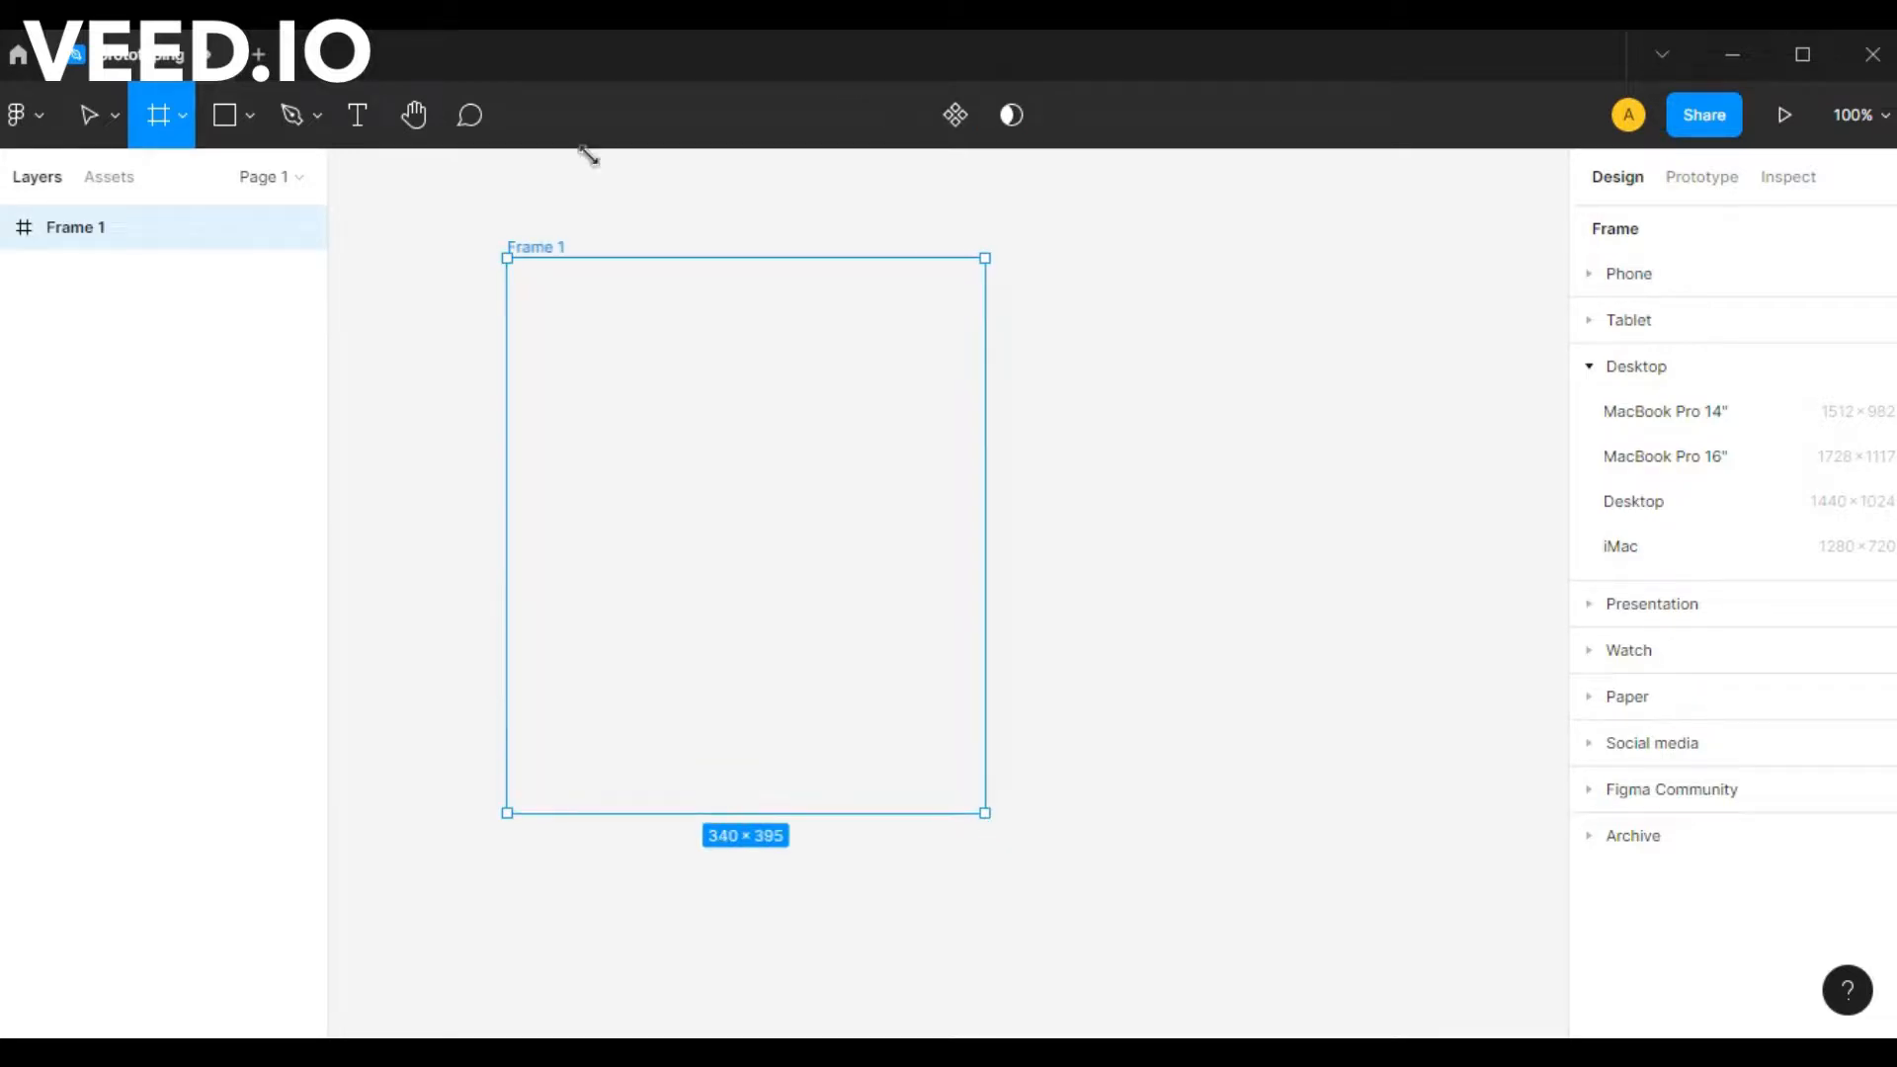
double_click(530, 245)
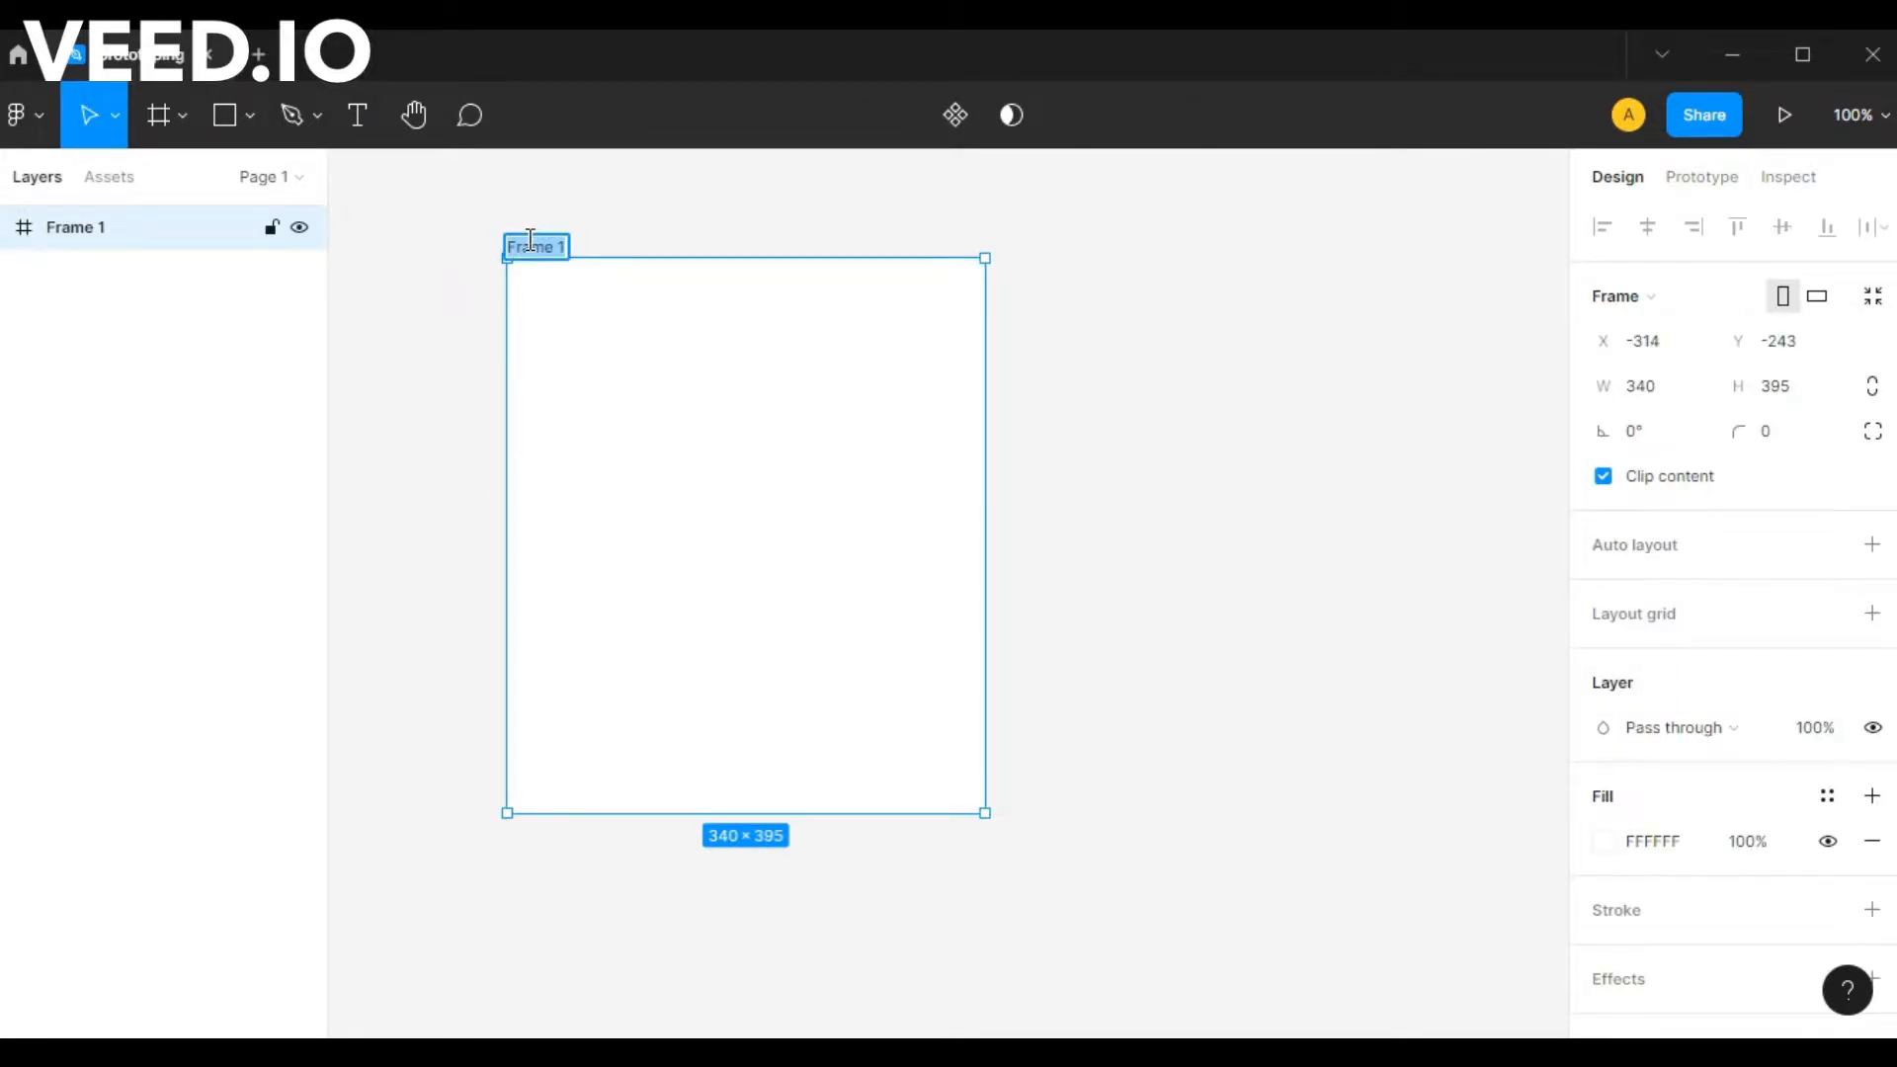
text(prototype)
key(Return)
scroll(678, 339, down, 1)
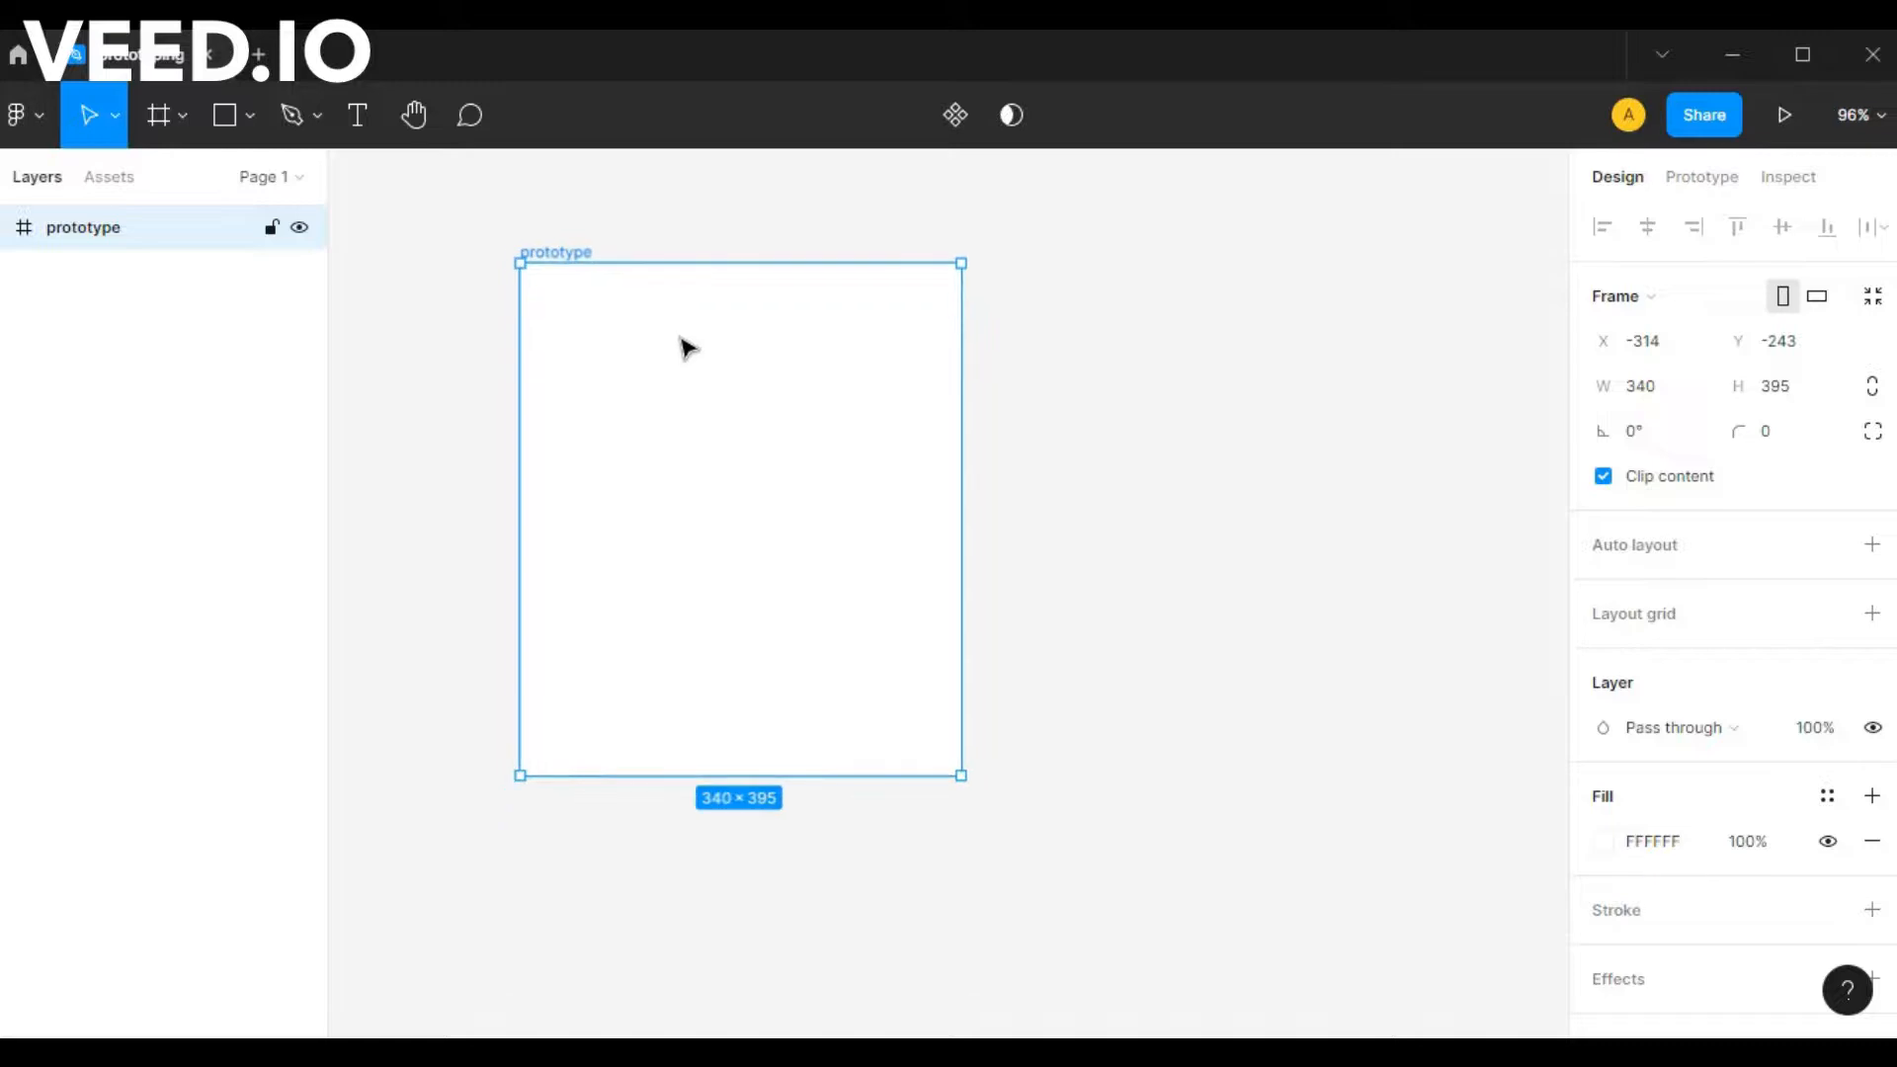
scroll(699, 365, down, 1)
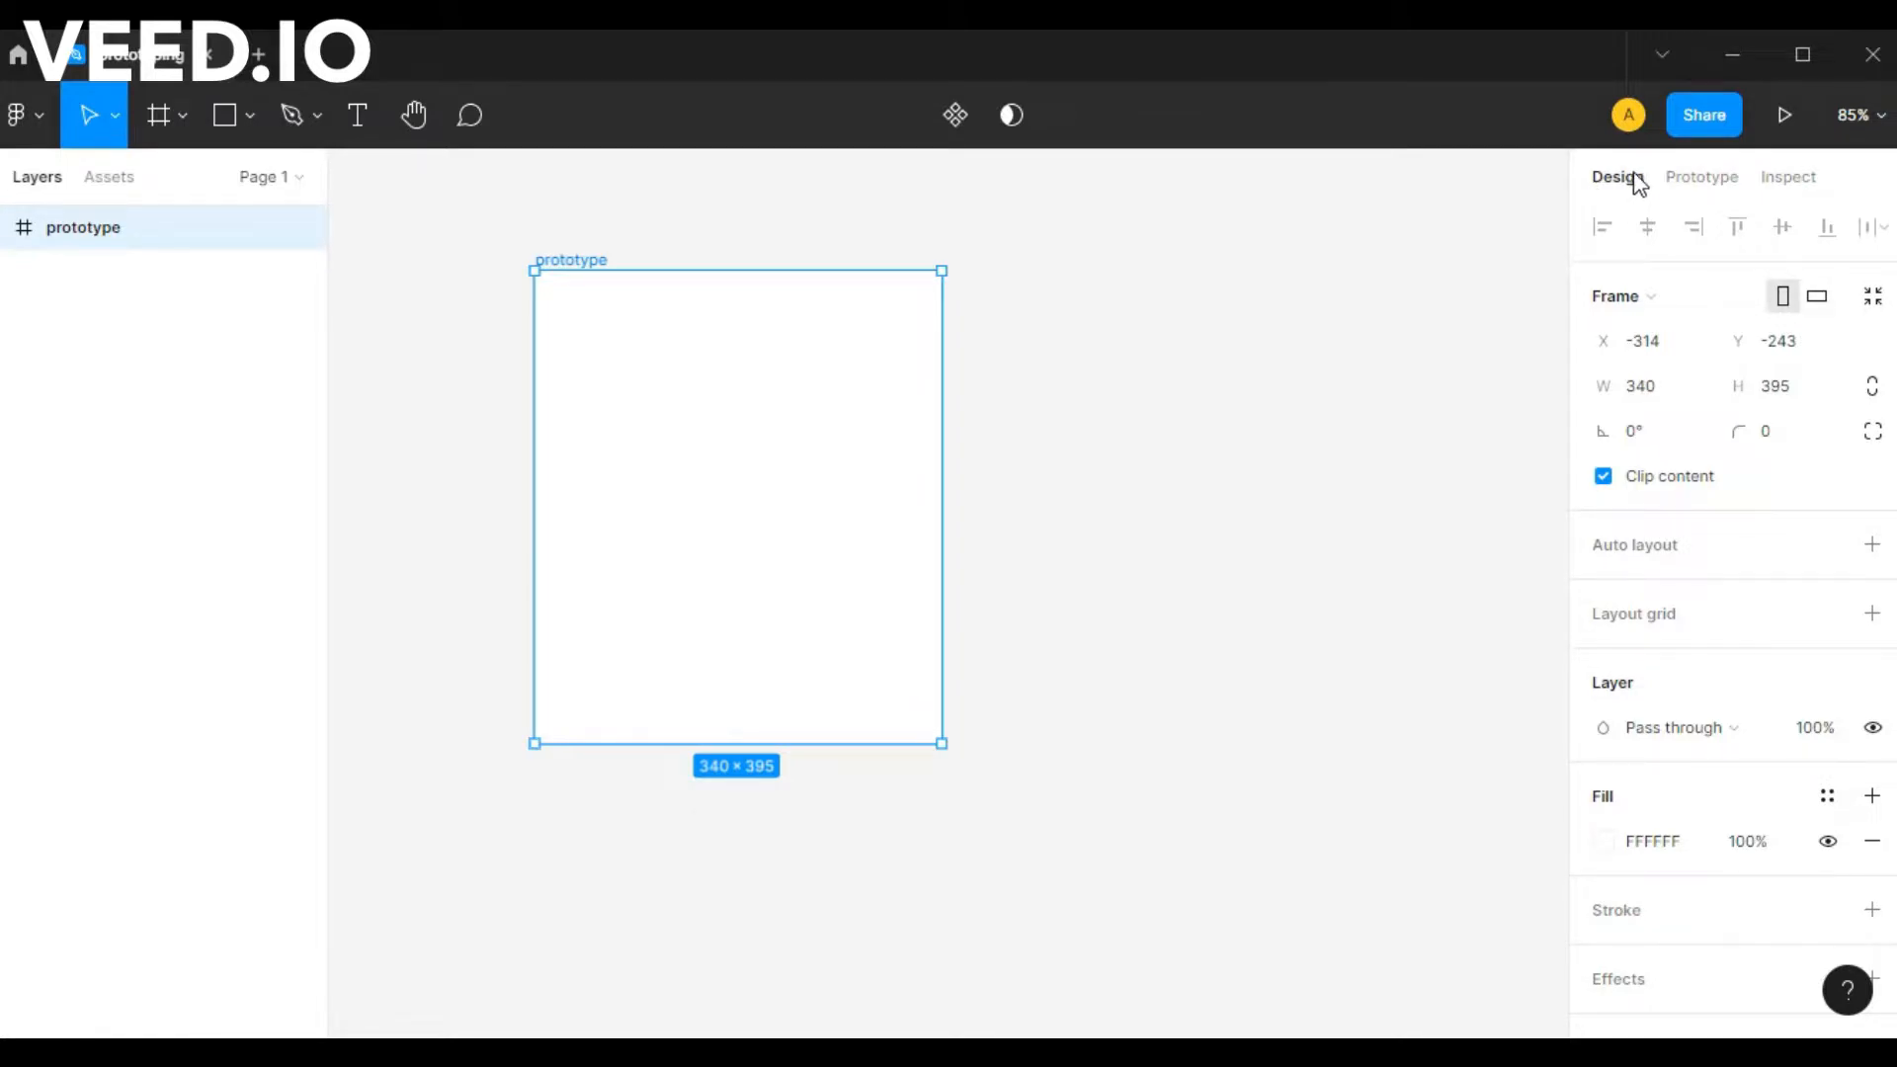
- Duplicate the prototype frame and place the copy beside the original, to its right
click(1725, 183)
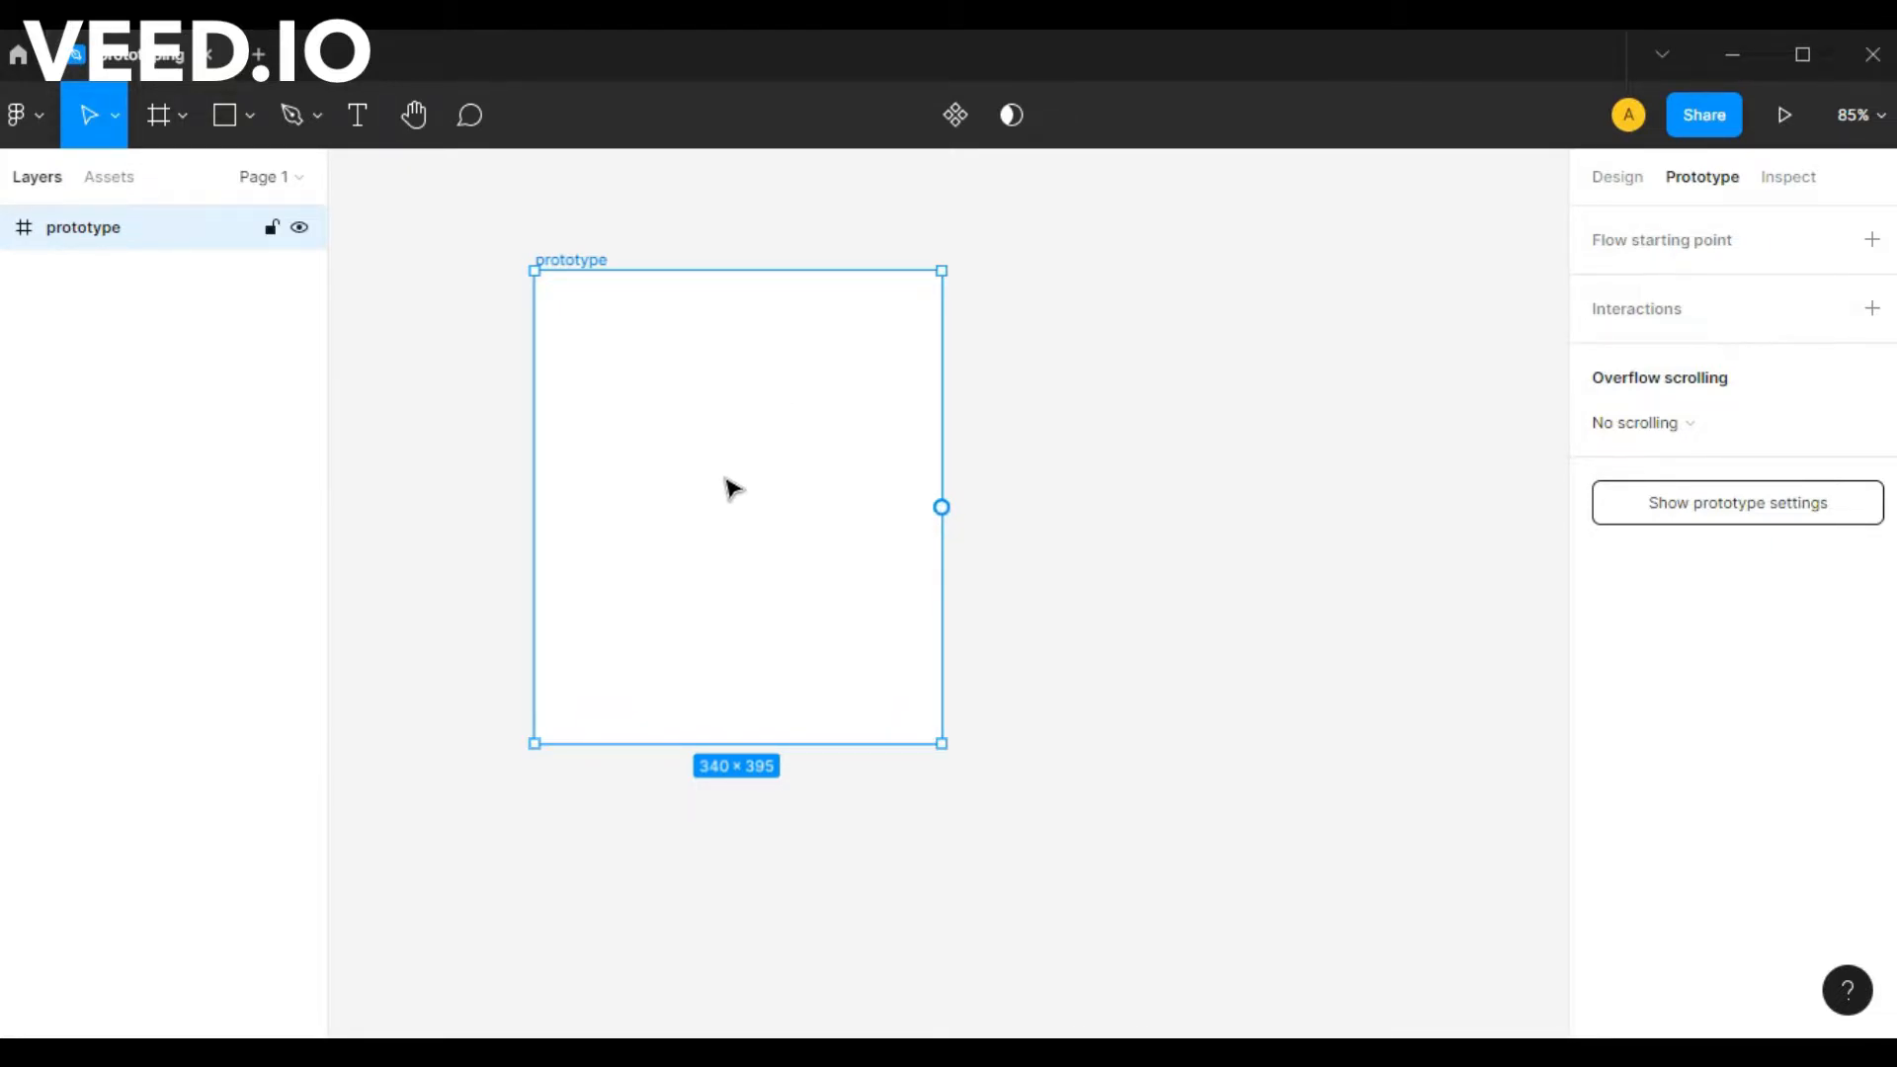
scroll(728, 490, up, 1)
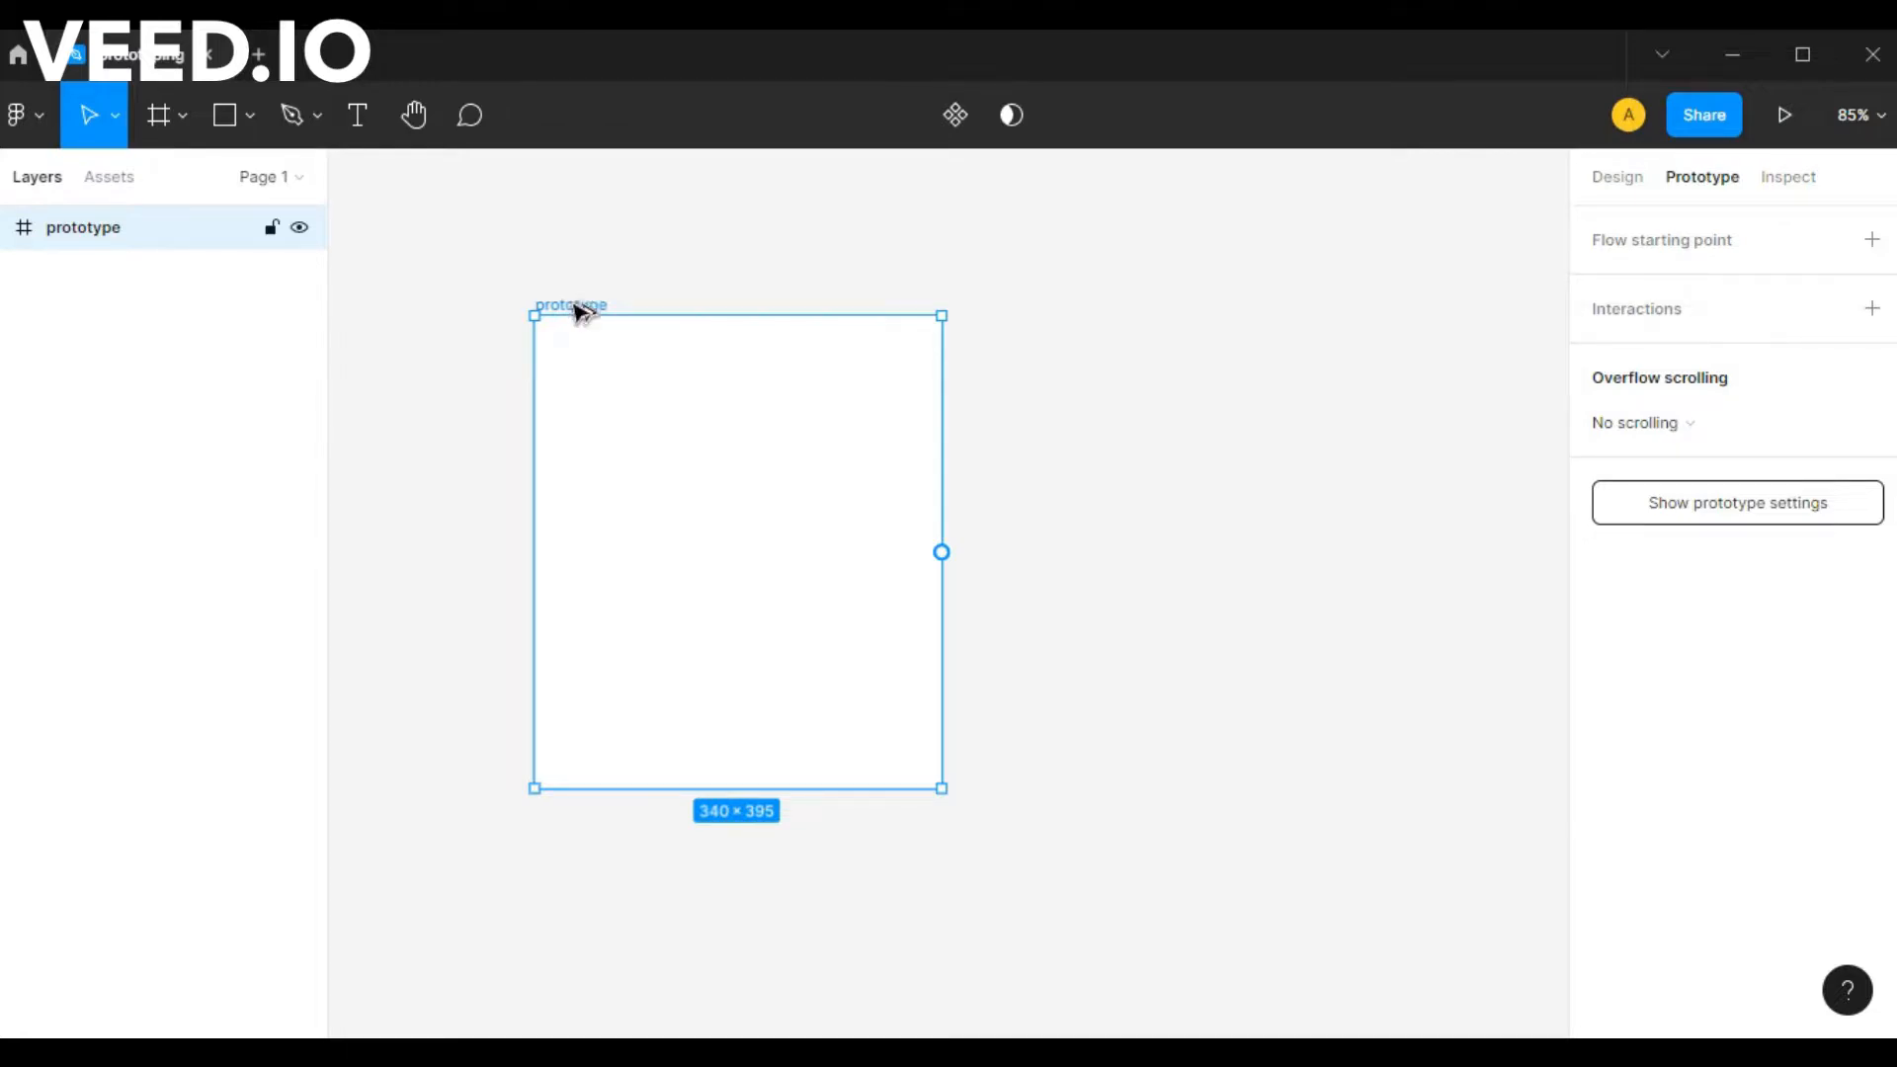
drag(578, 308, 1054, 313)
- Rename the original frame as prototype-1
click(733, 398)
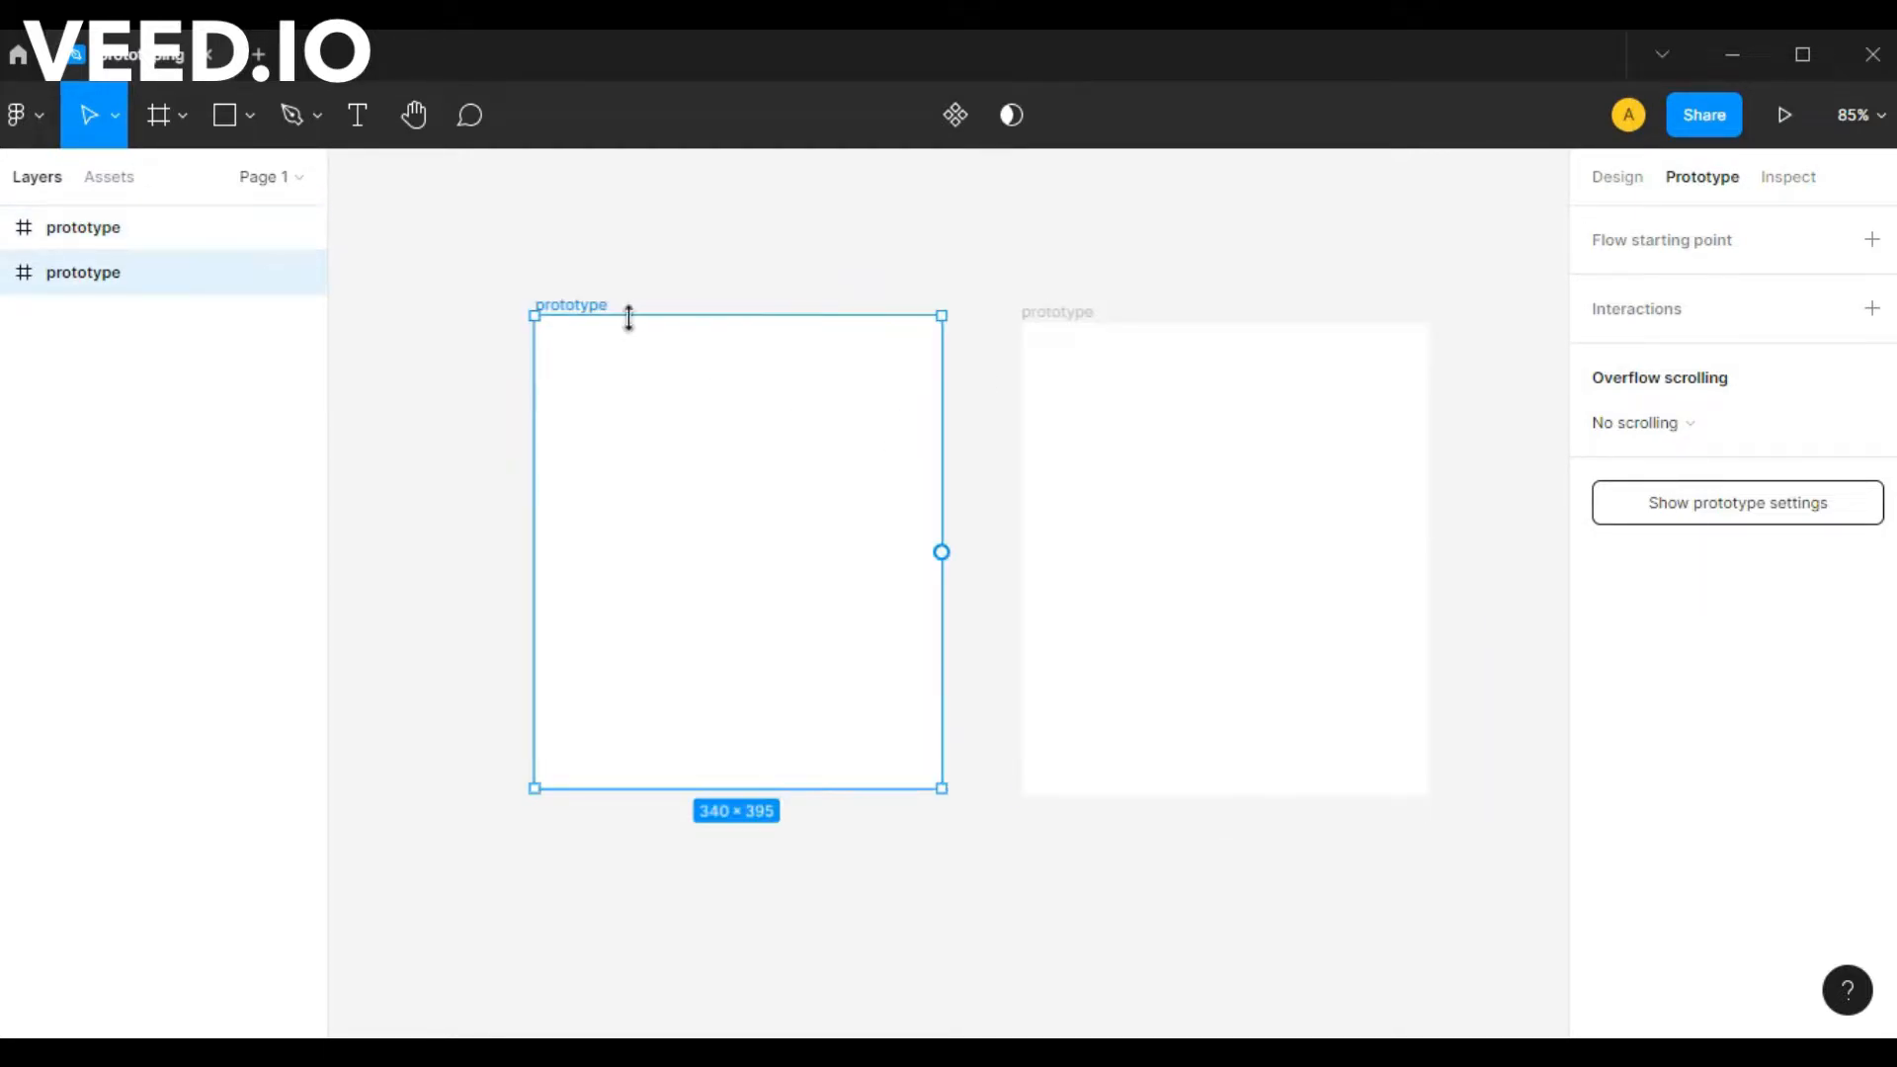
double_click(571, 302)
key(Right)
text(-1)
key(Return)
- Rename the duplicated frame as prototype-2
click(1066, 310)
double_click(1064, 305)
key(Right)
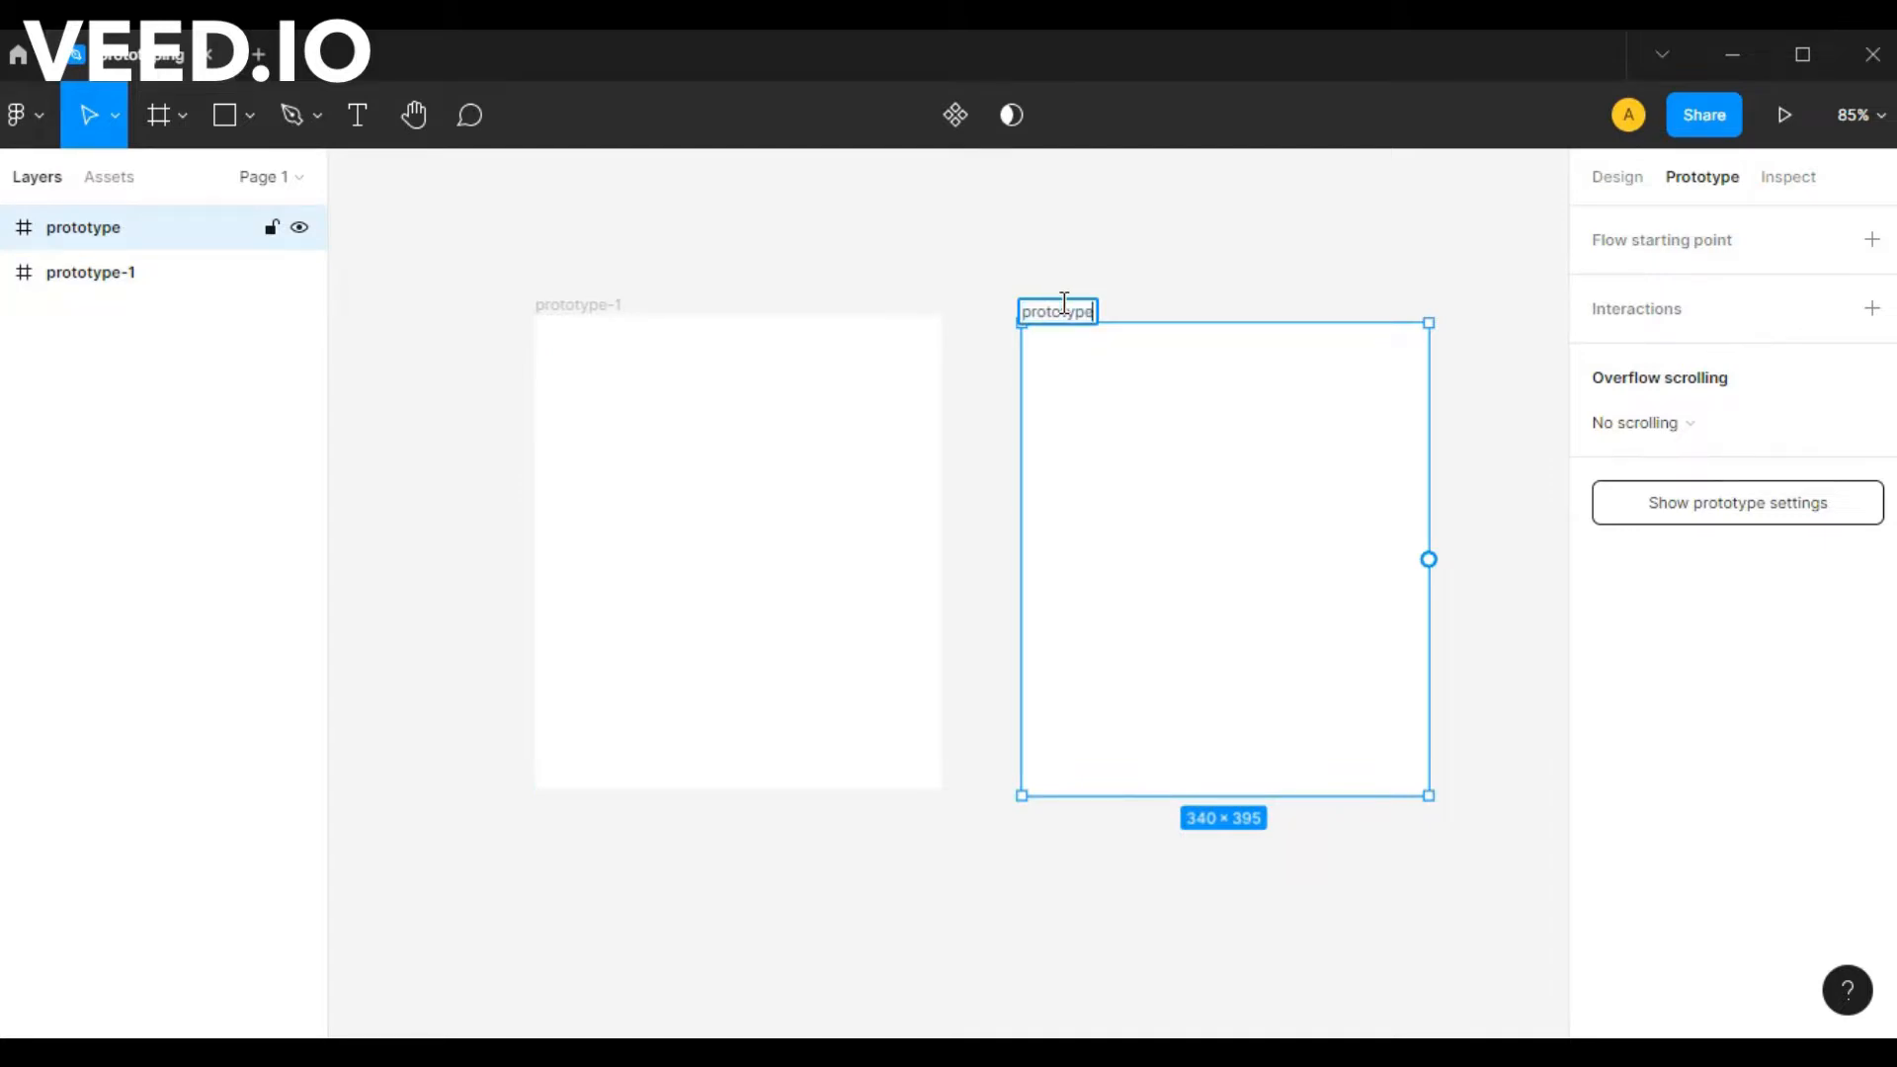
text(-2)
key(Return)
- Change the fill of the prototype-1 frame to bright red FF0505
click(556, 308)
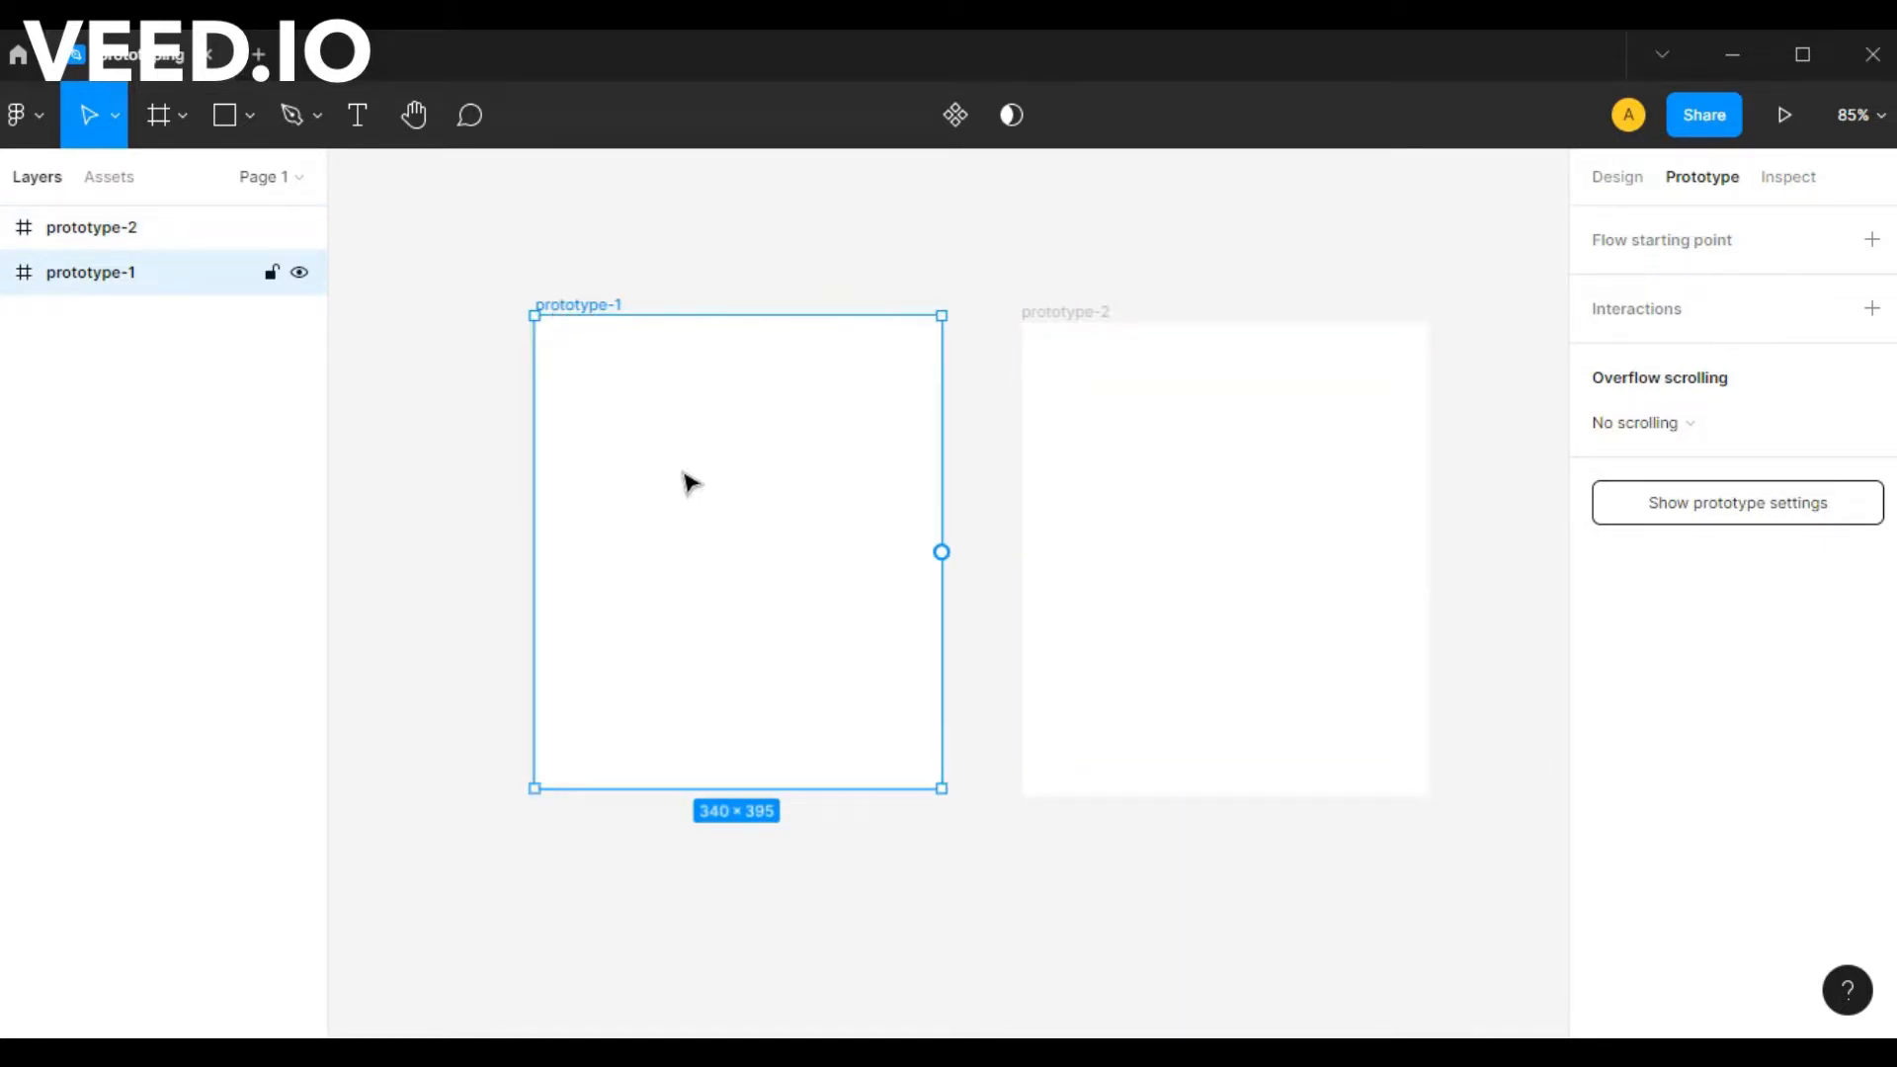
click(1637, 186)
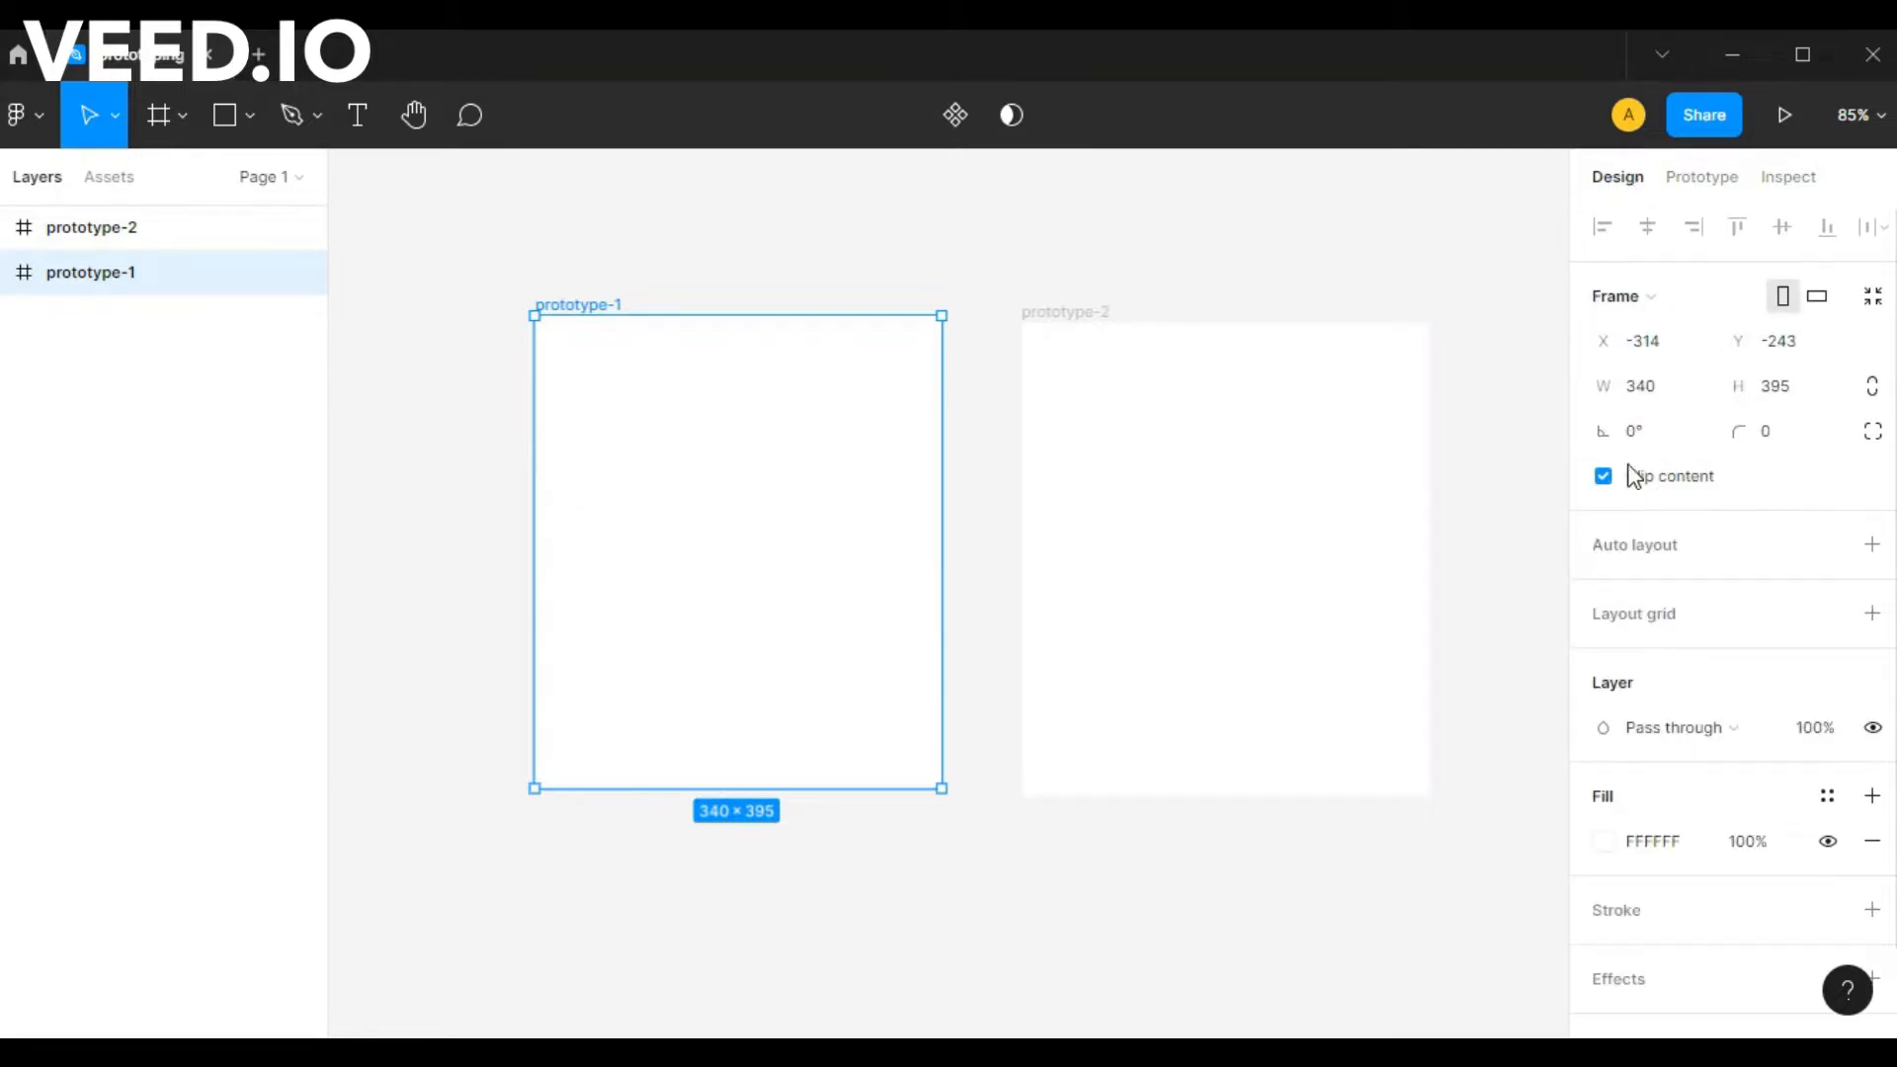
click(1614, 847)
drag(1466, 682, 1545, 316)
click(1546, 316)
- Change the fill of the prototype-2 frame to light red F87C7C and deselect it
click(1076, 311)
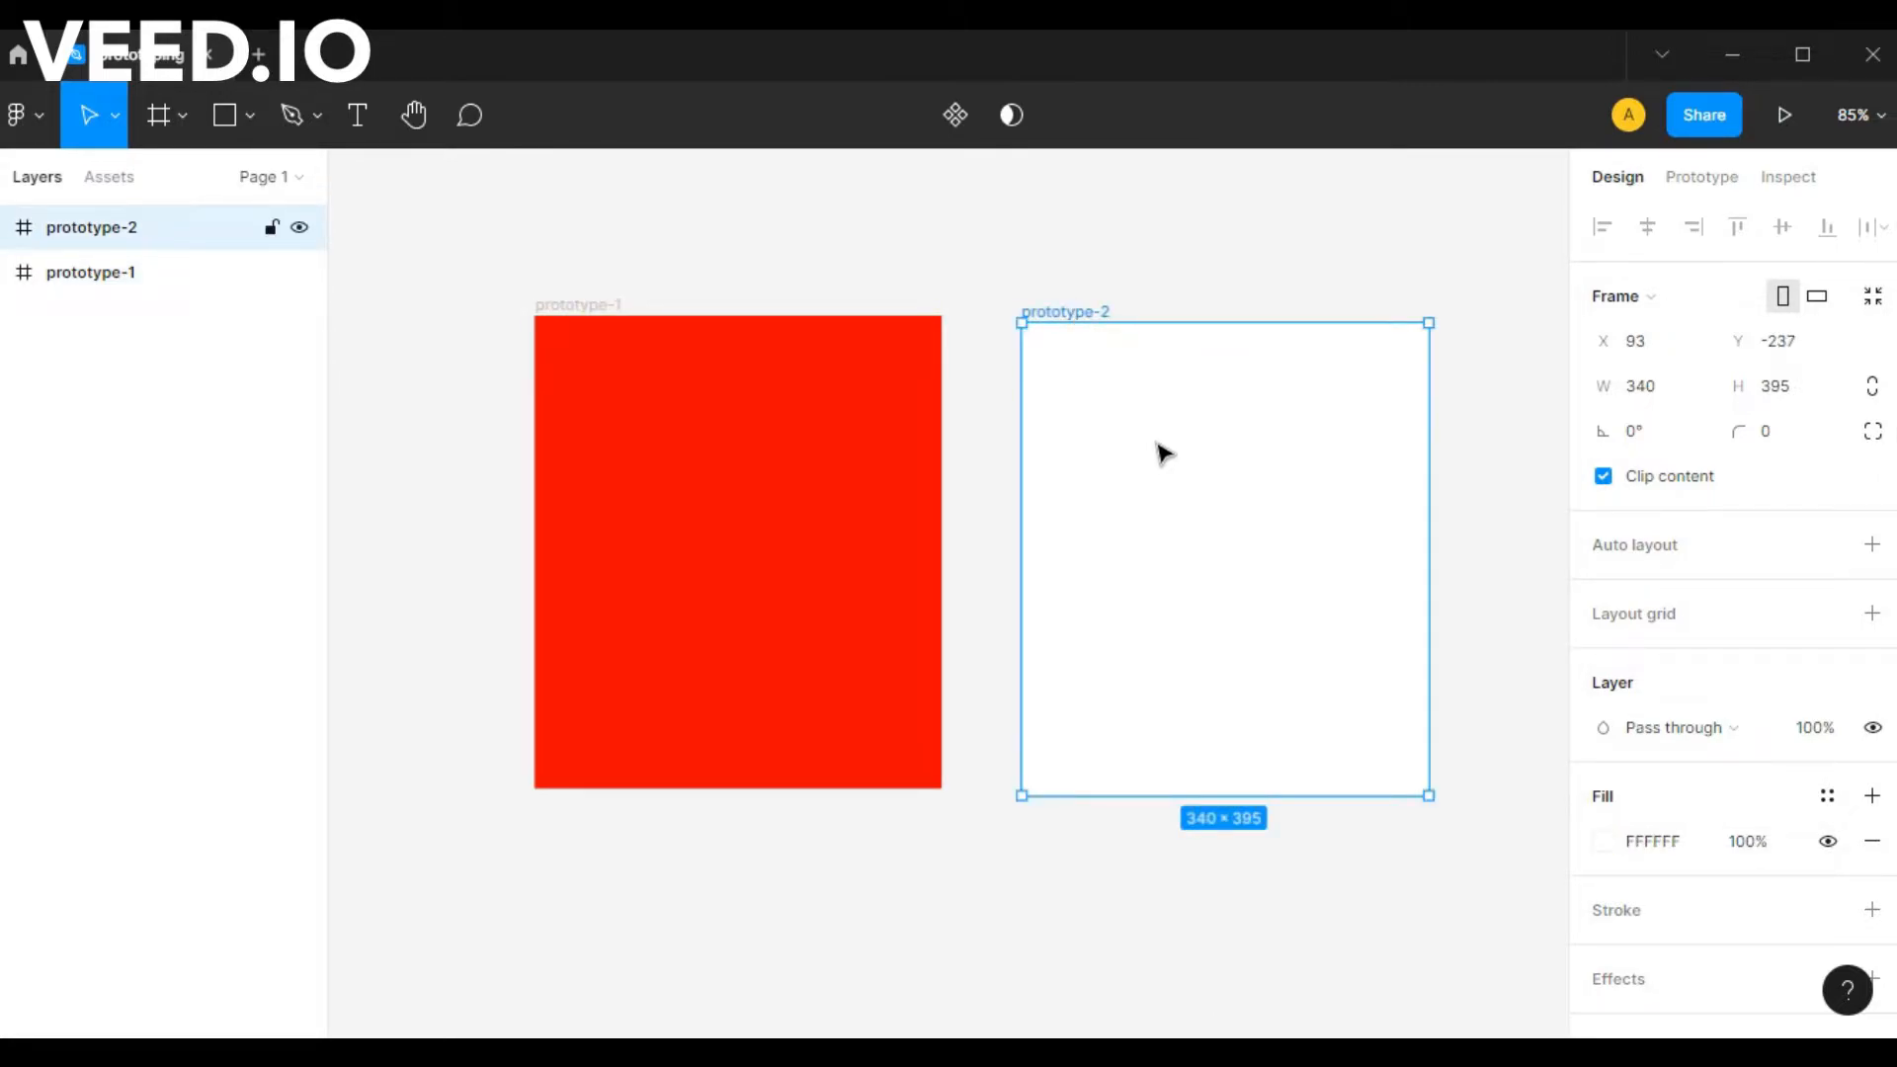
click(1609, 846)
mouse_move(1531, 551)
mouse_down()
mouse_move(1401, 457)
mouse_move(1337, 329)
mouse_move(1321, 366)
mouse_move(1331, 400)
mouse_move(1365, 361)
mouse_move(1403, 366)
mouse_up()
click(1540, 314)
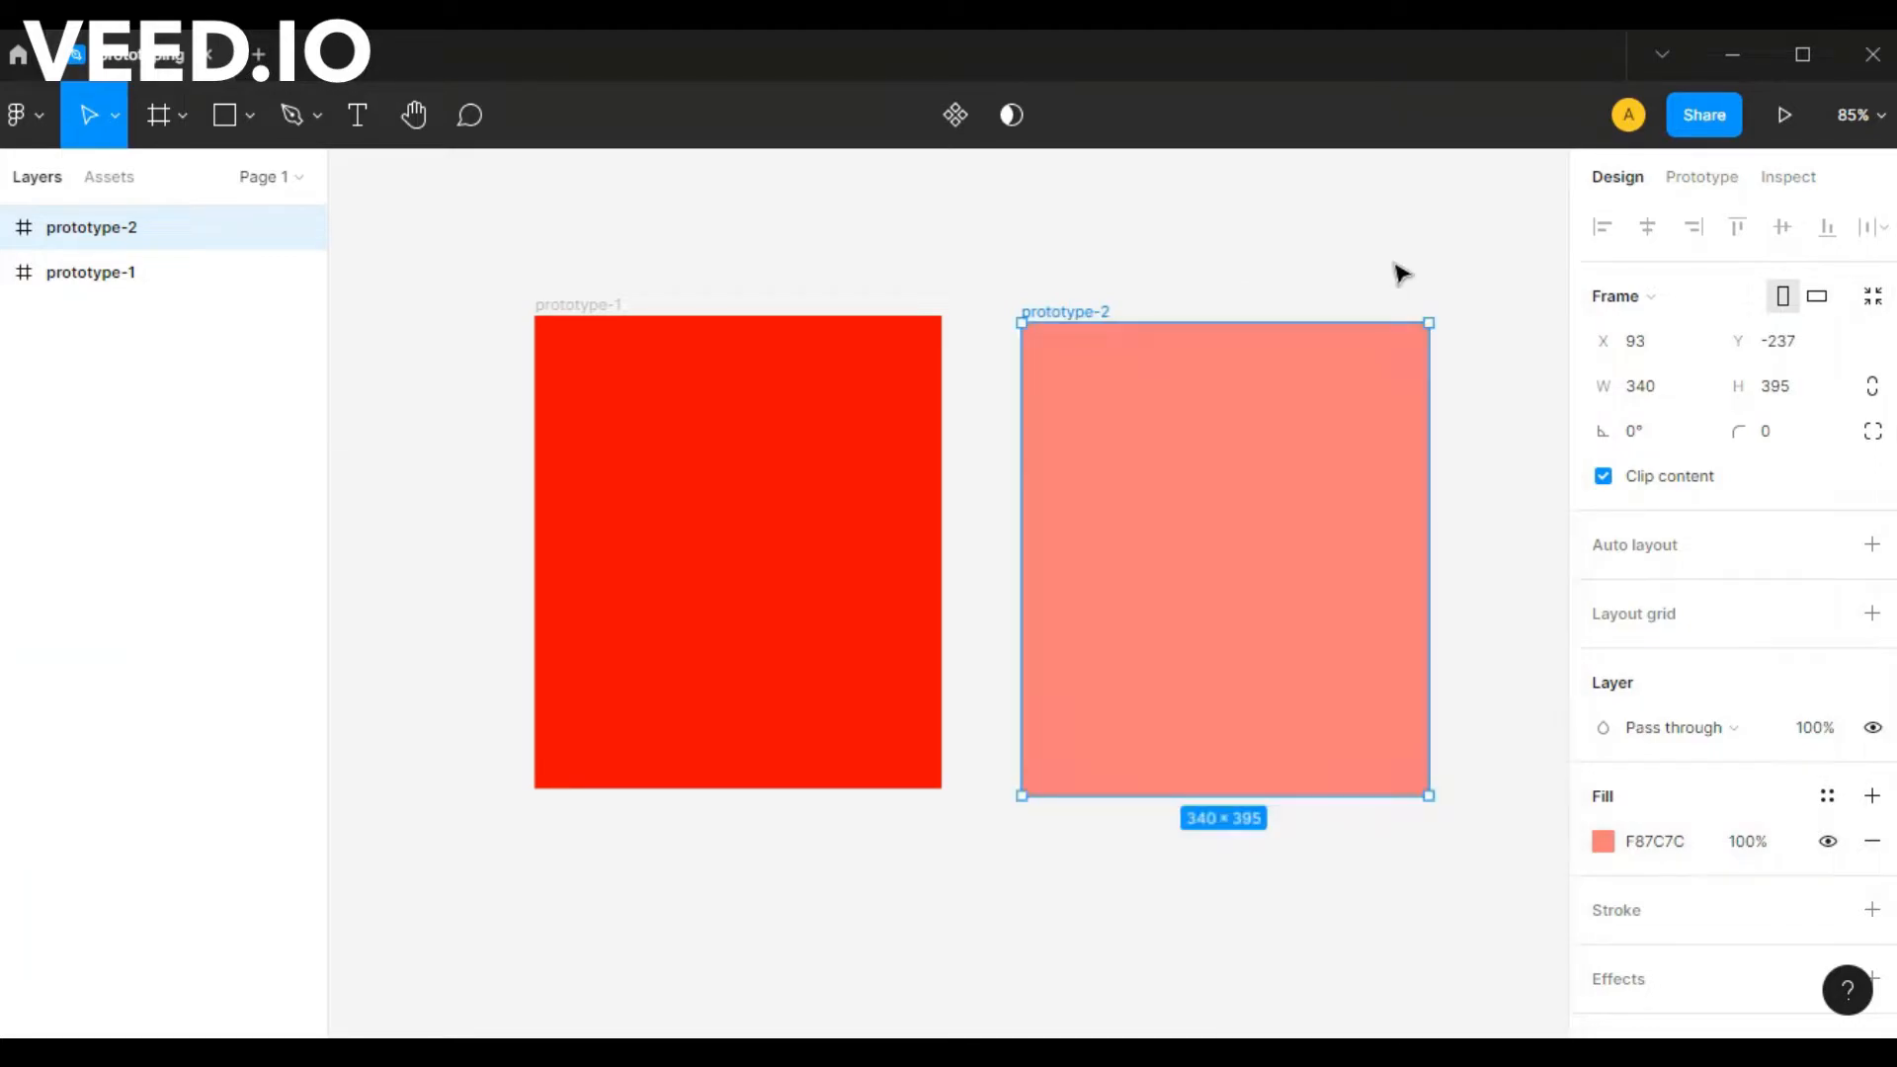
click(1388, 279)
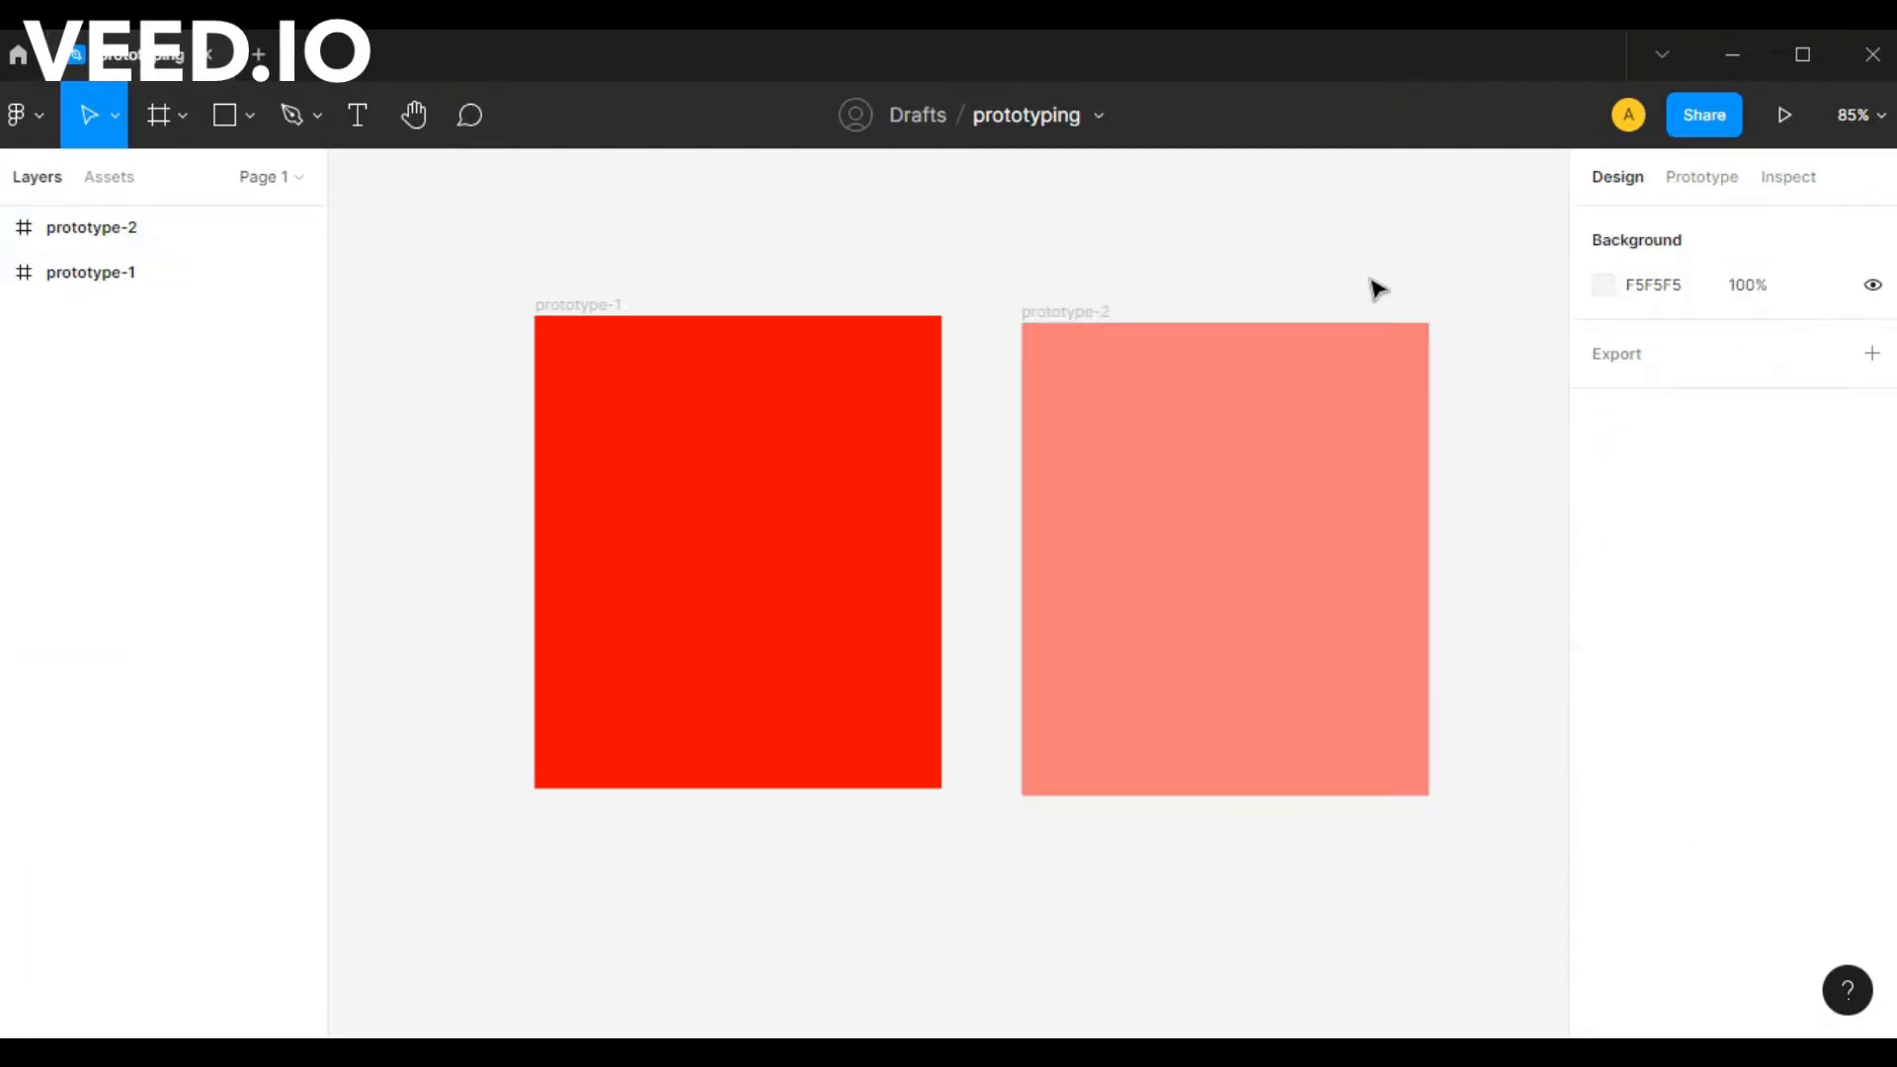
- Add a prototype connection from the prototype-1 frame to the prototype-2 frame
click(1712, 184)
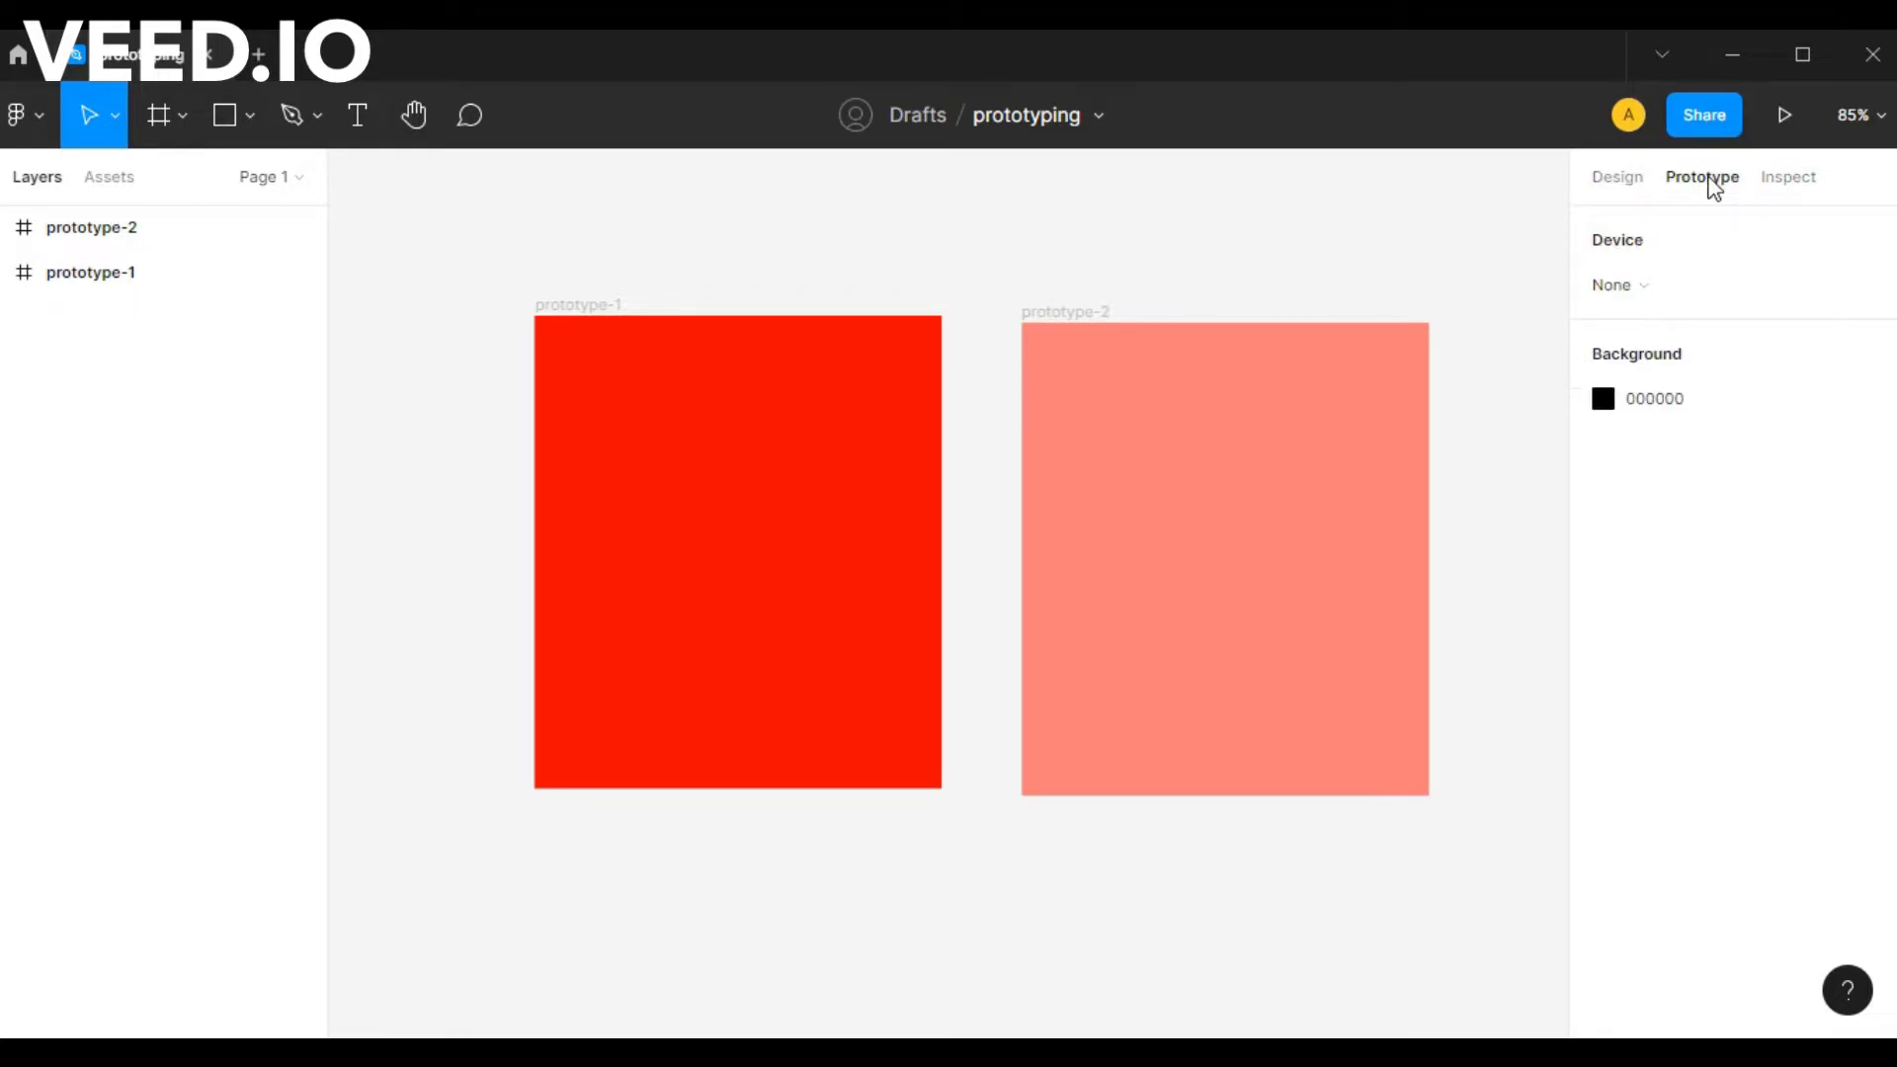
click(596, 307)
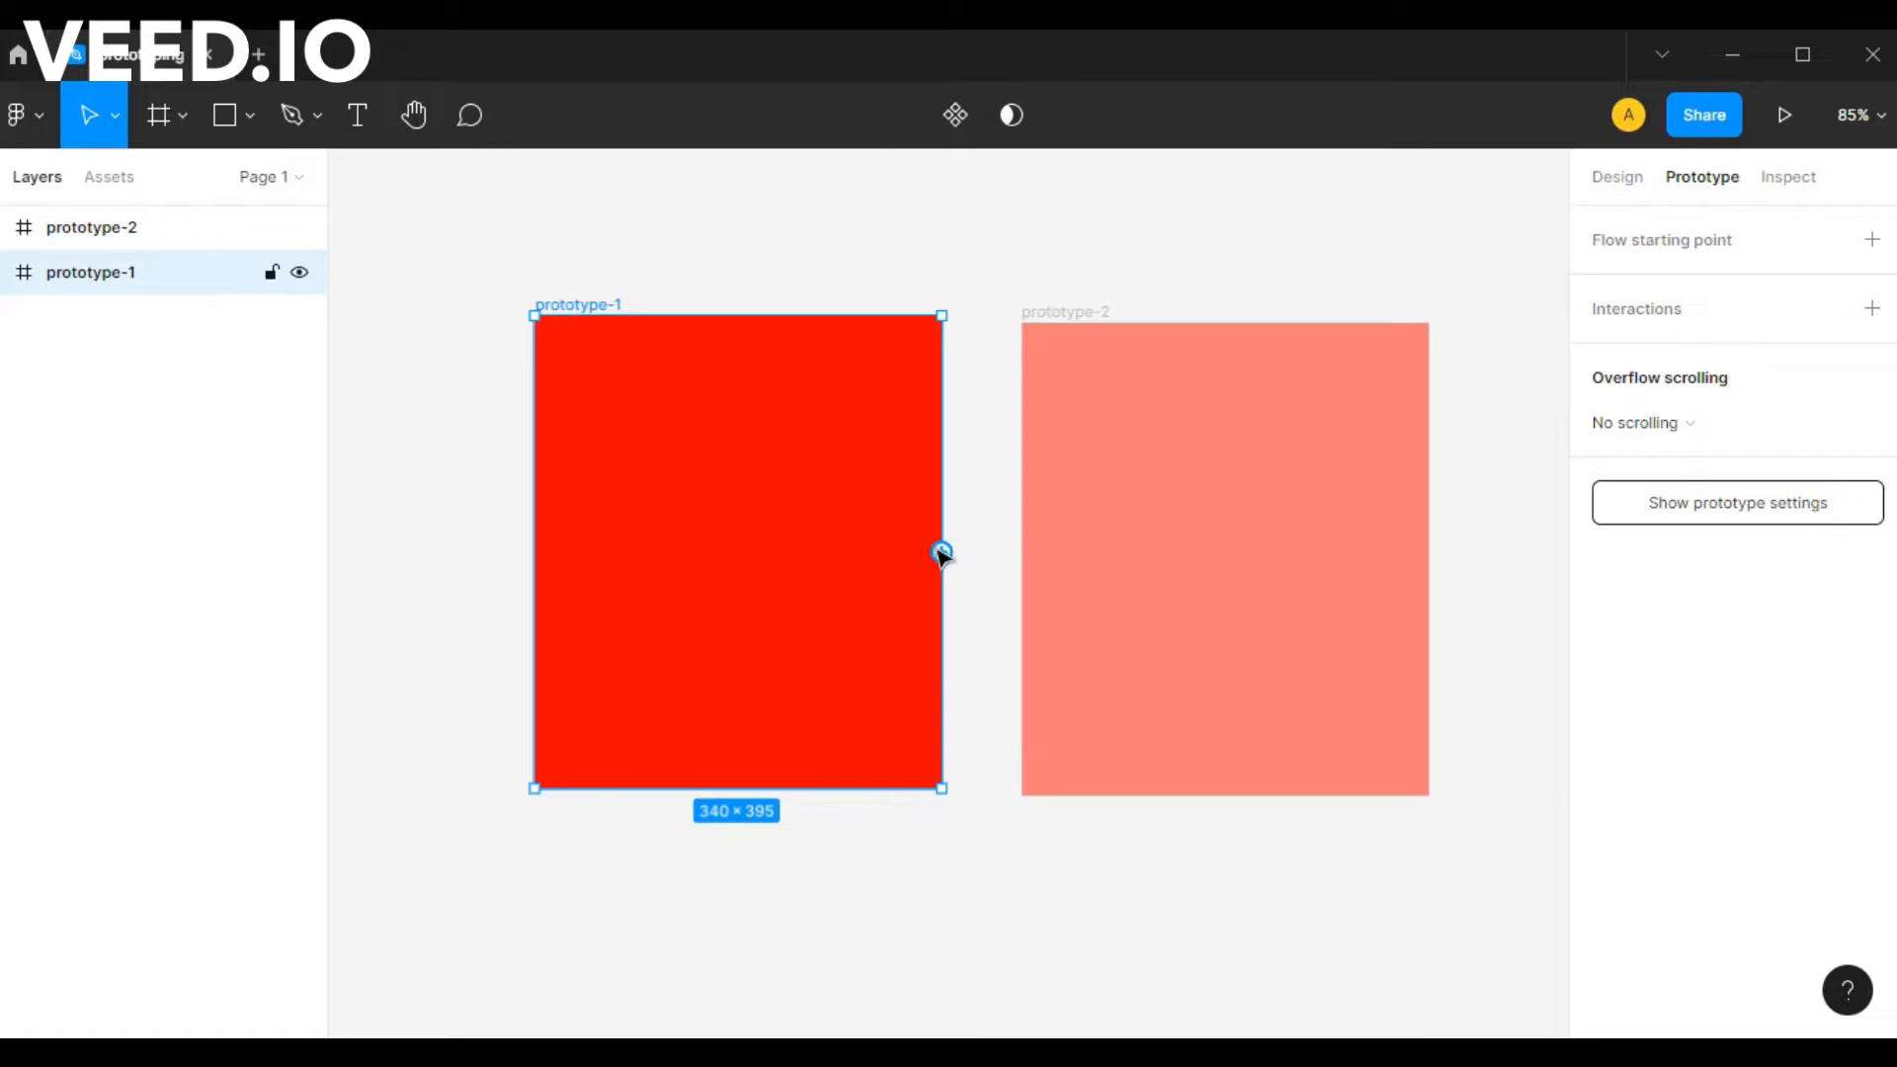
click(1618, 182)
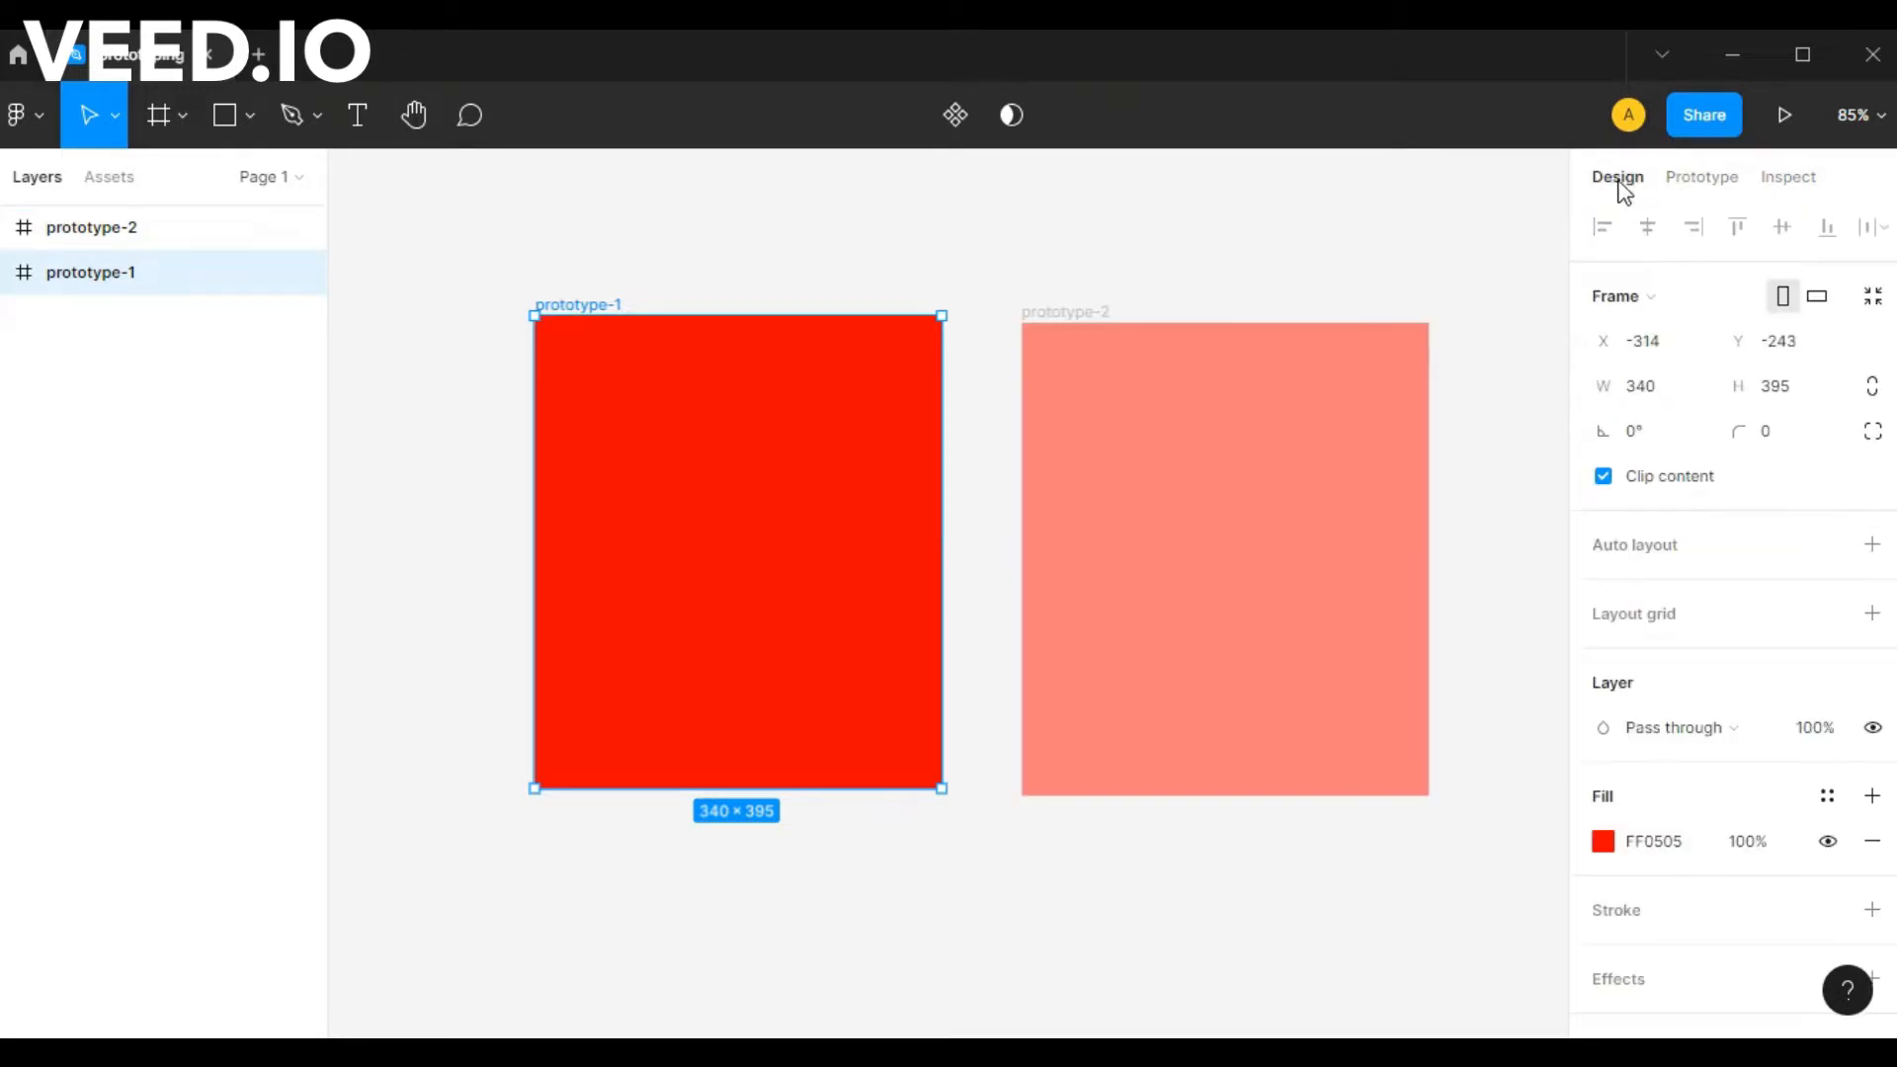
click(1727, 180)
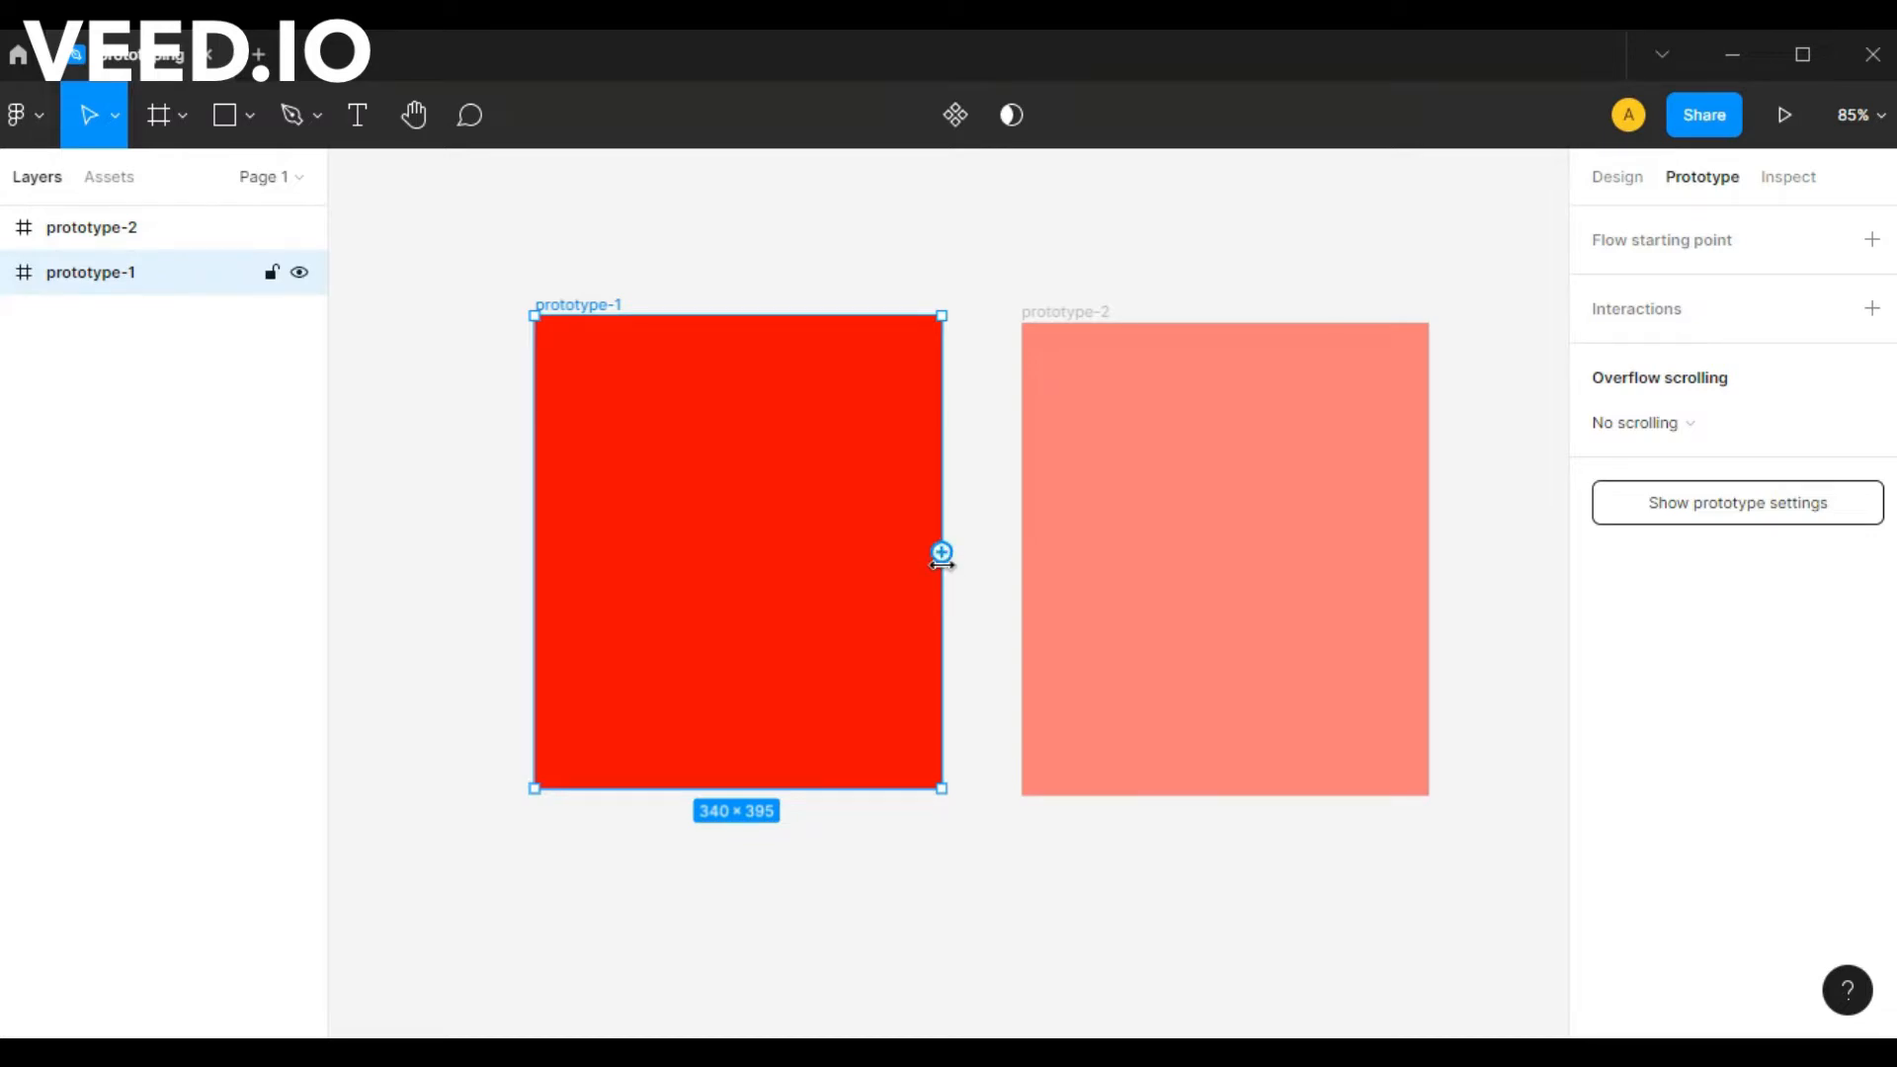
drag(941, 553, 1046, 465)
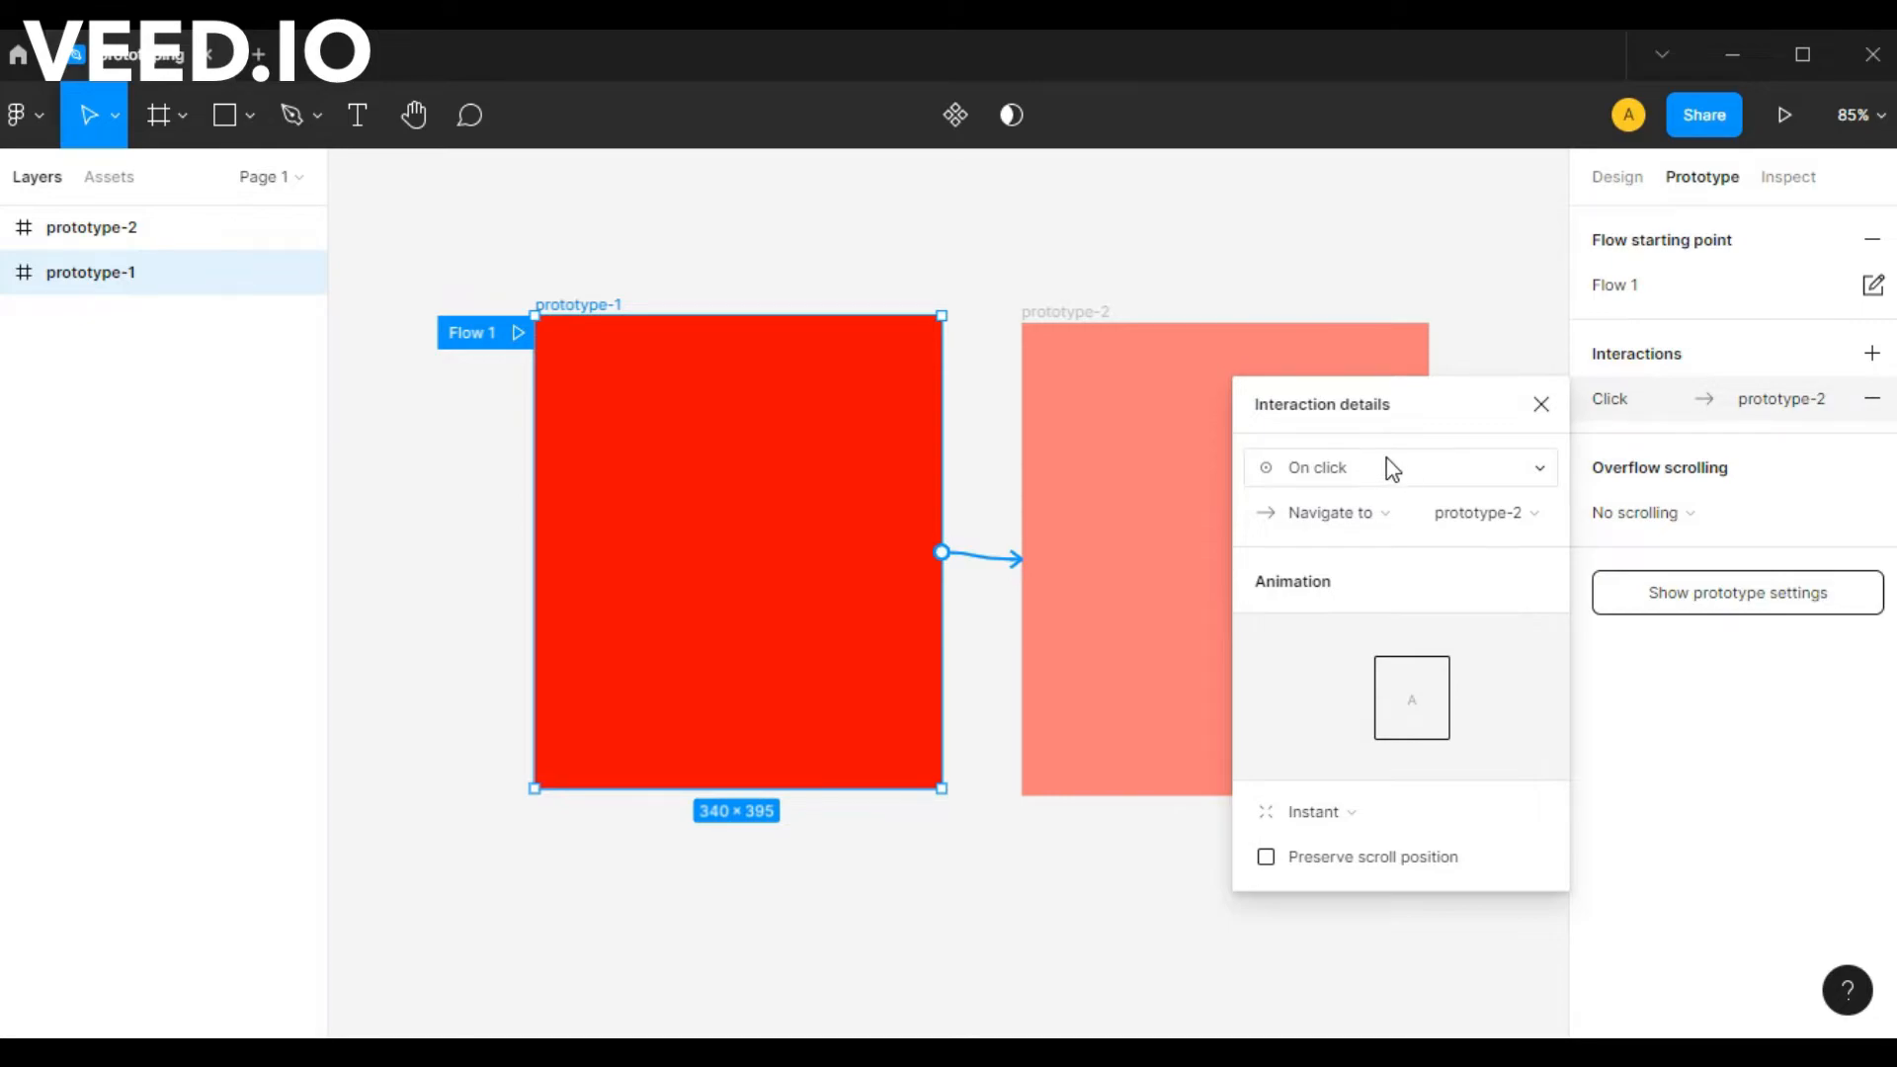
- Check the action options of the new interaction, choose Instant as its animation, and close the interaction details
click(1358, 514)
click(1354, 509)
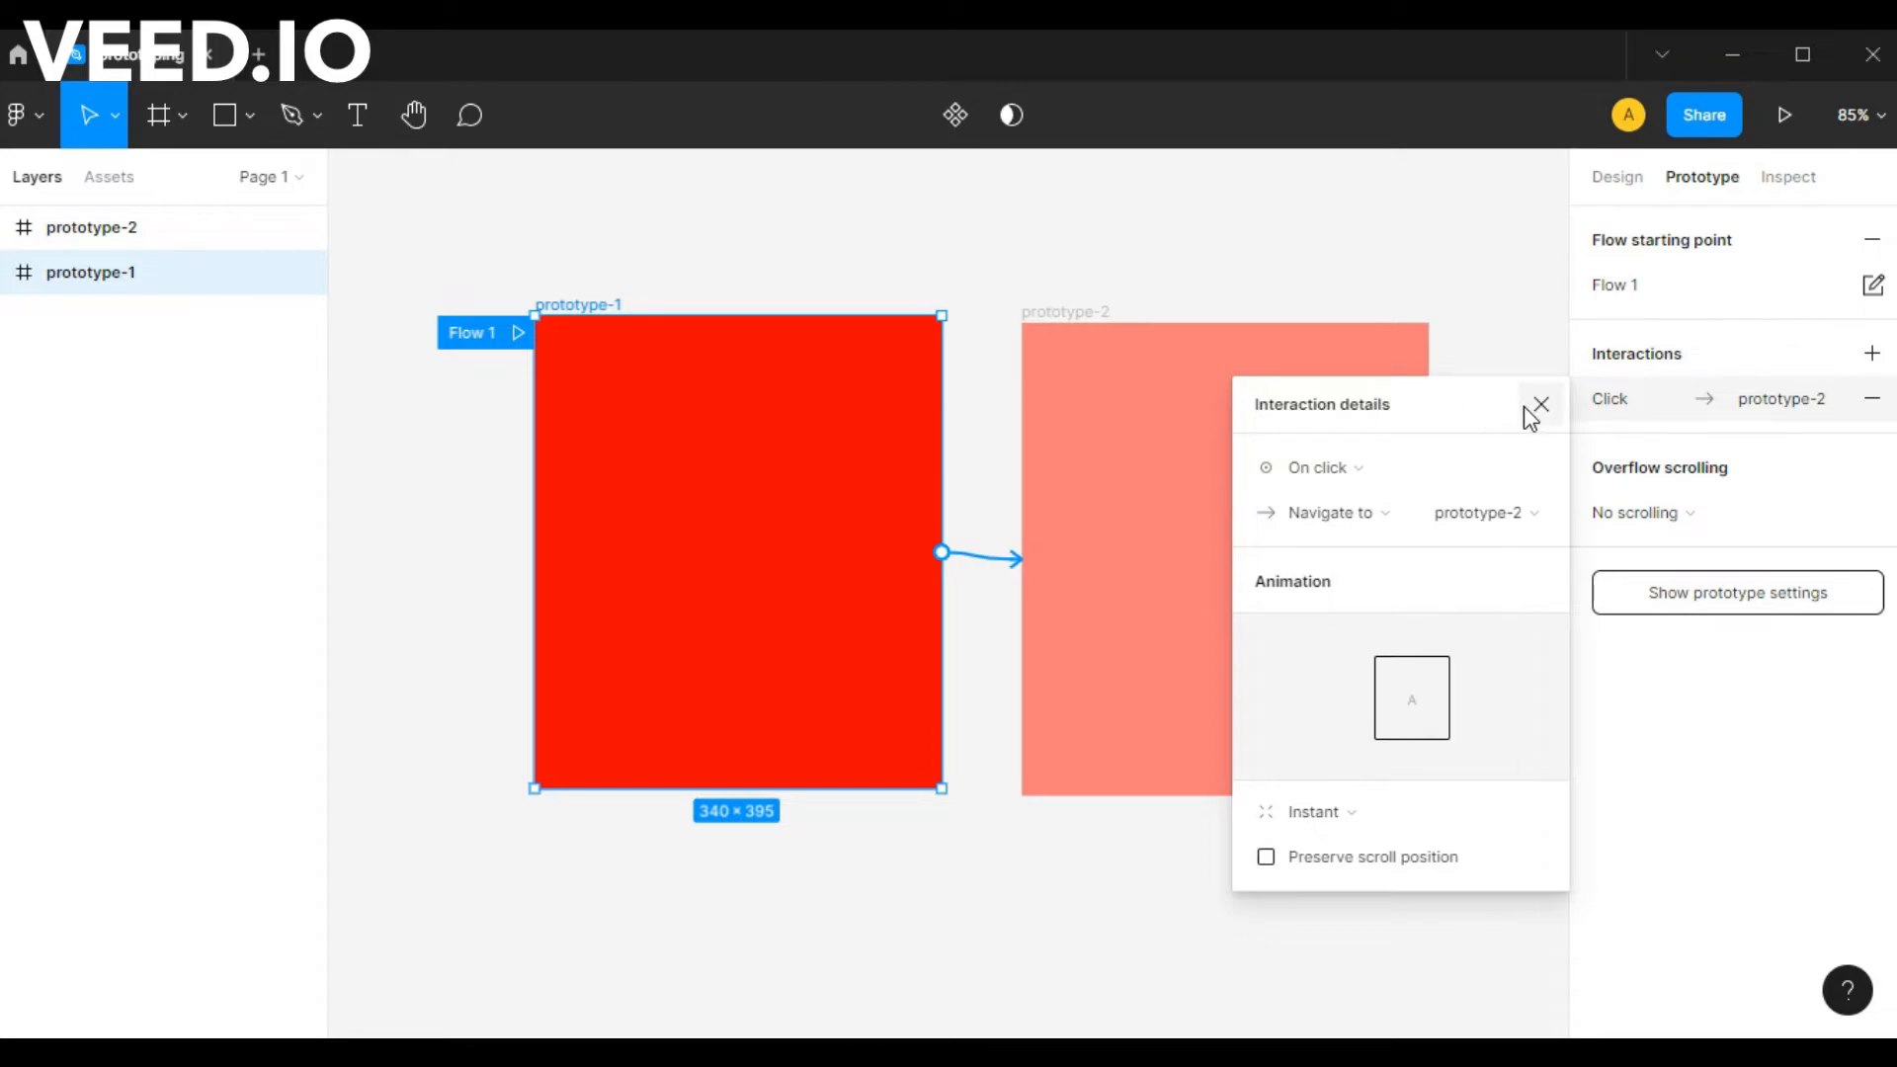
click(1330, 816)
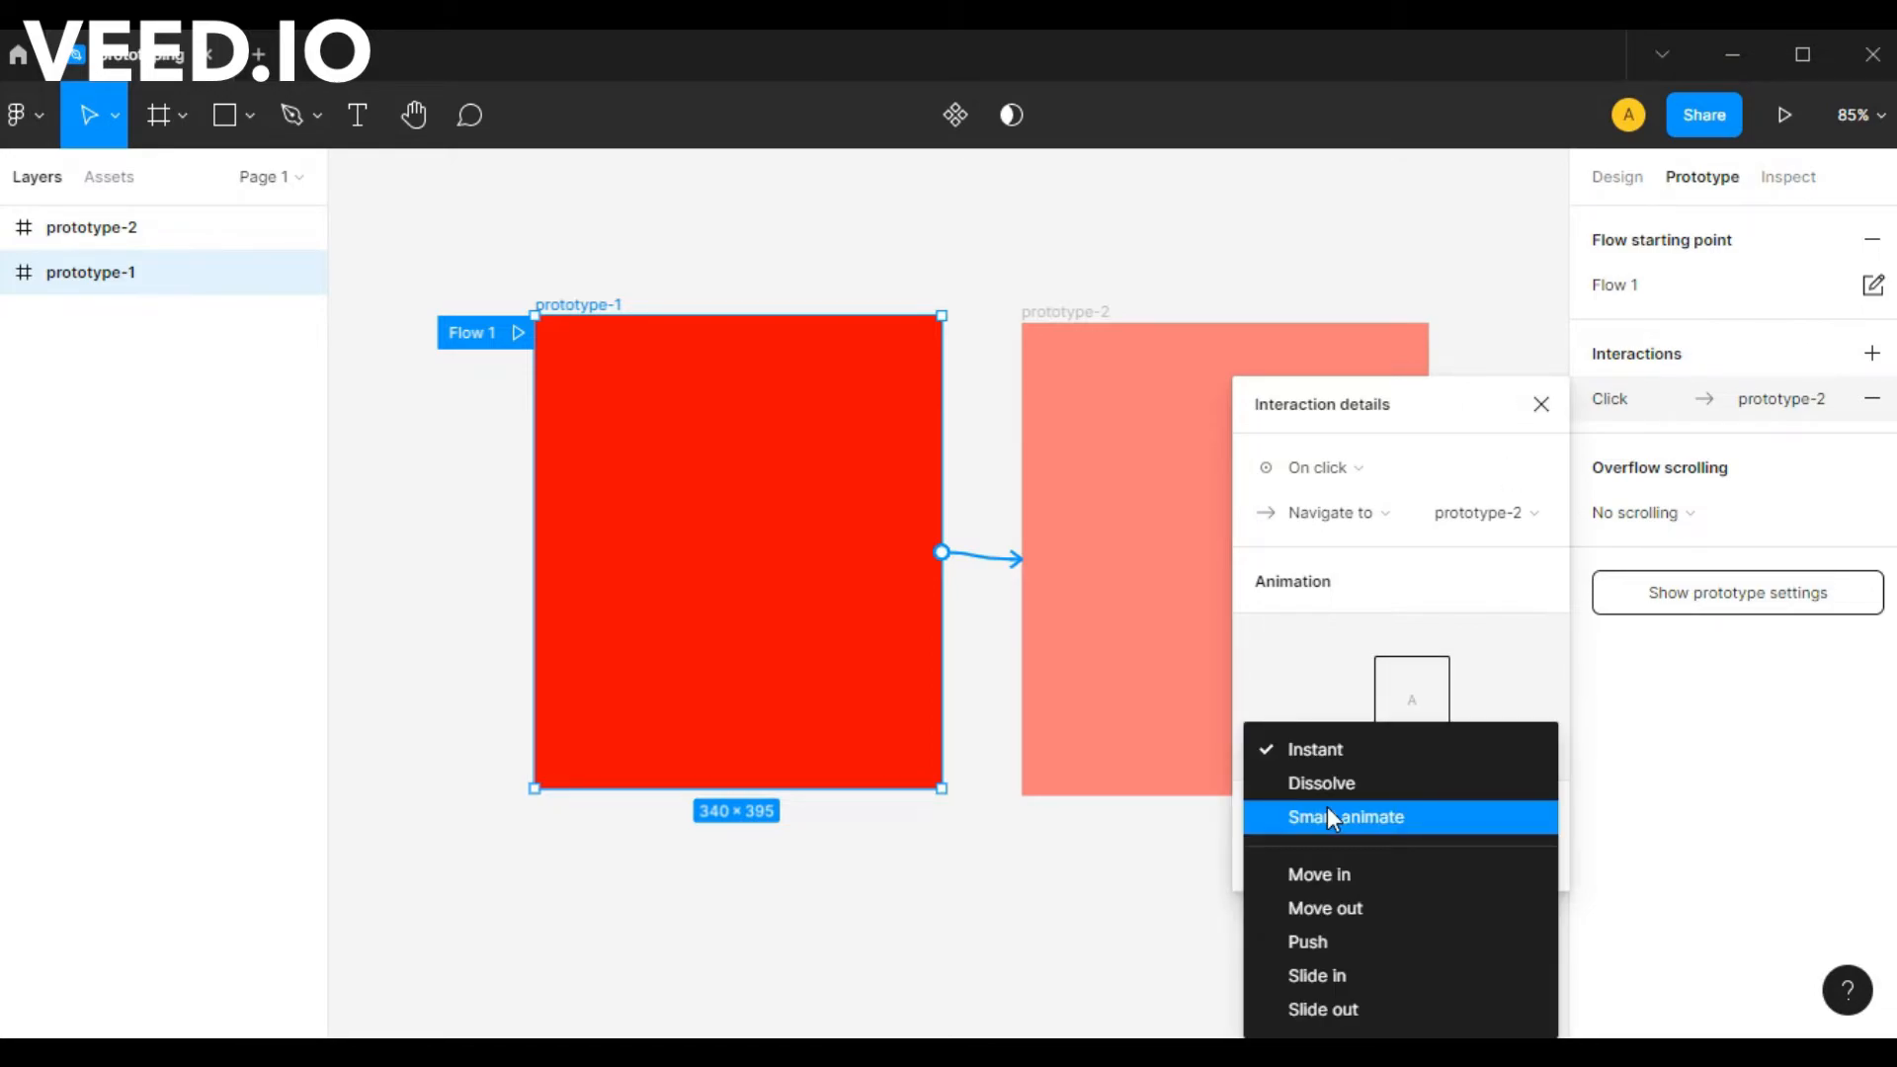
click(1359, 749)
click(1542, 404)
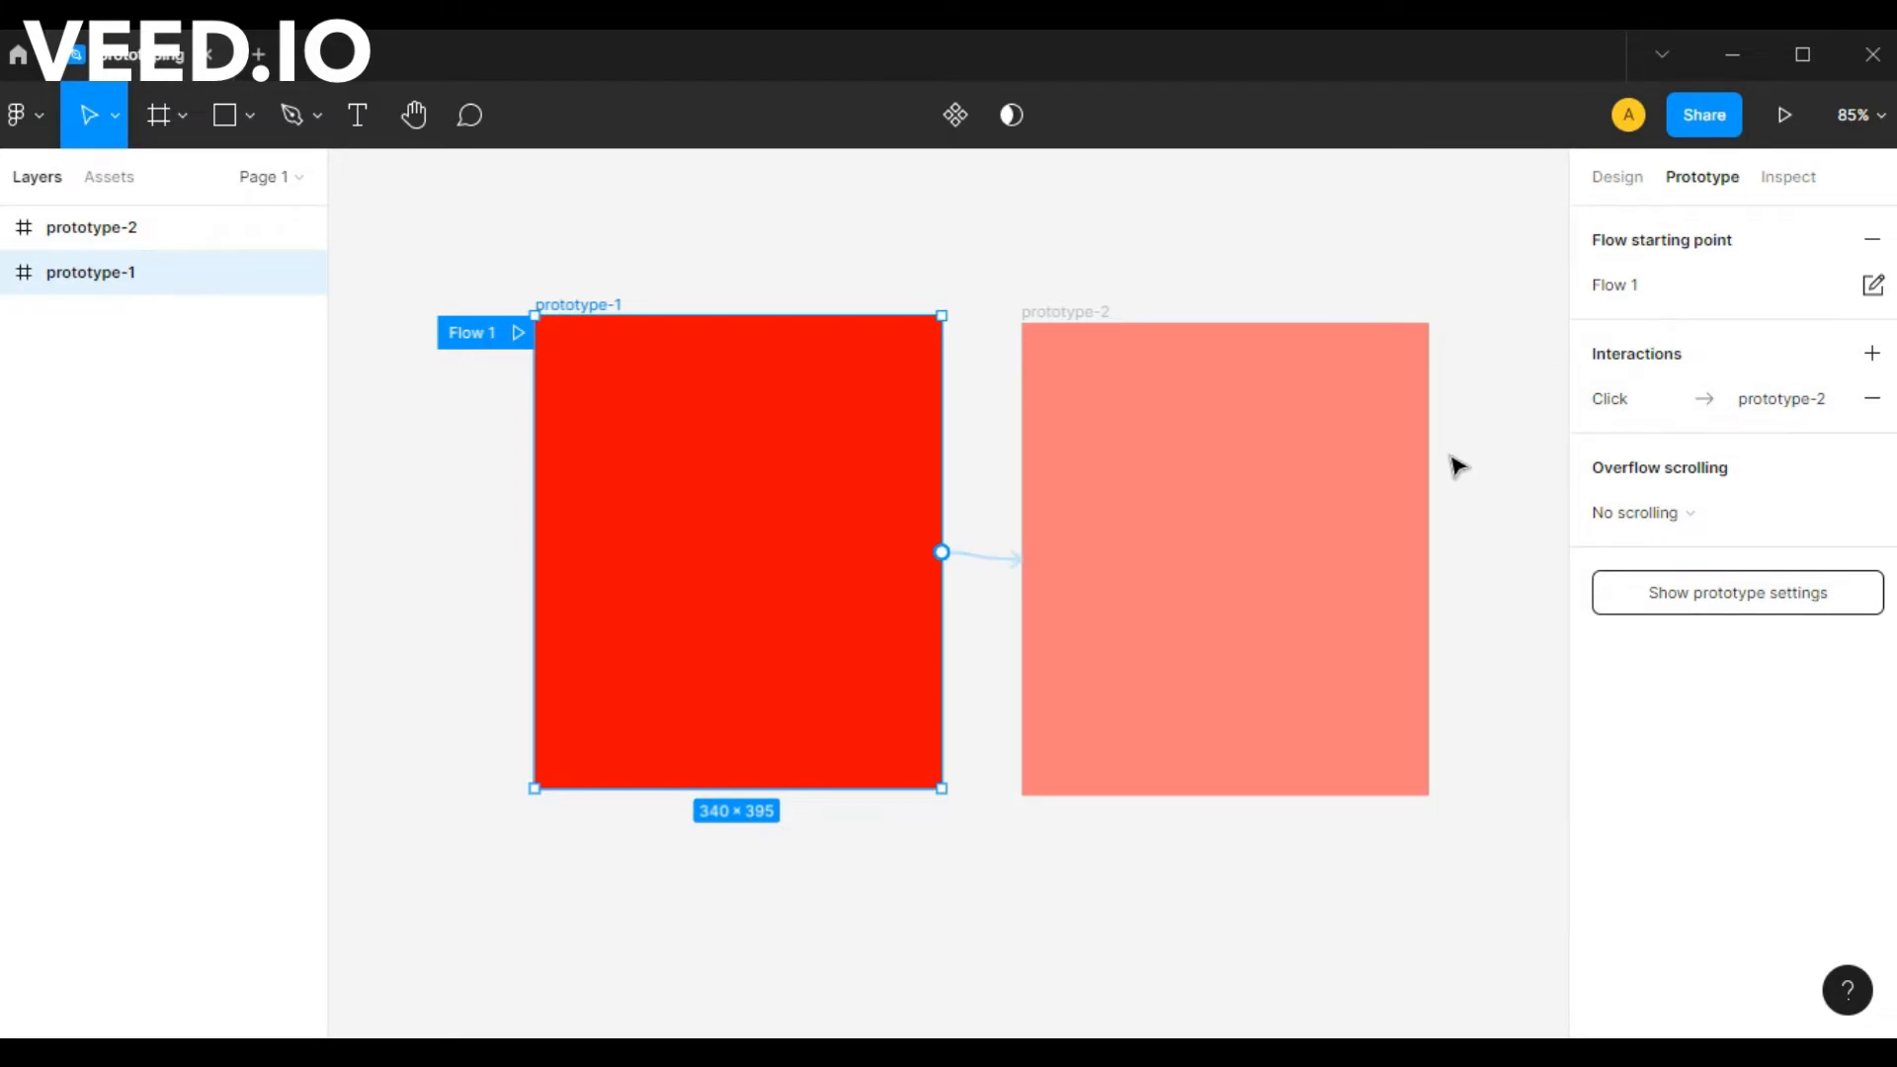
click(1472, 466)
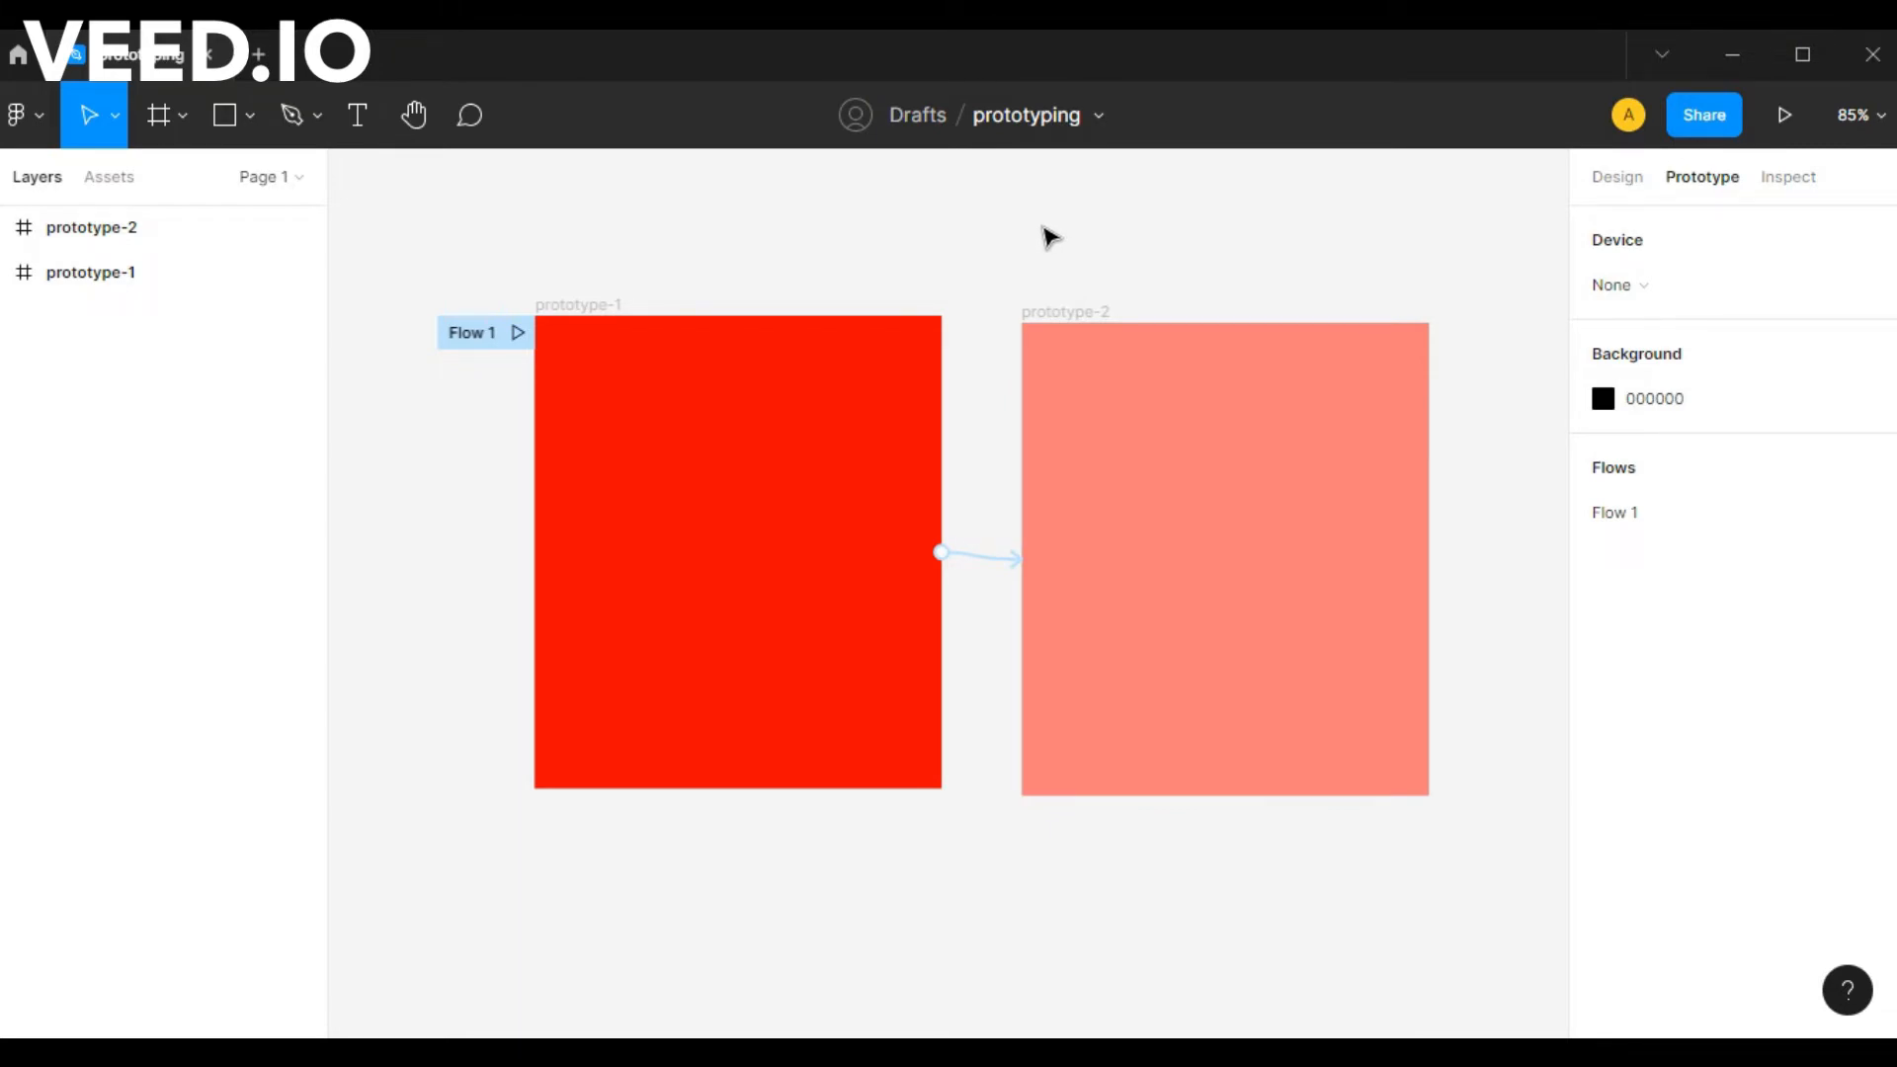
- Preview the prototype, trigger the on-click navigation from prototype-1 to prototype-2, and close the preview
click(1781, 116)
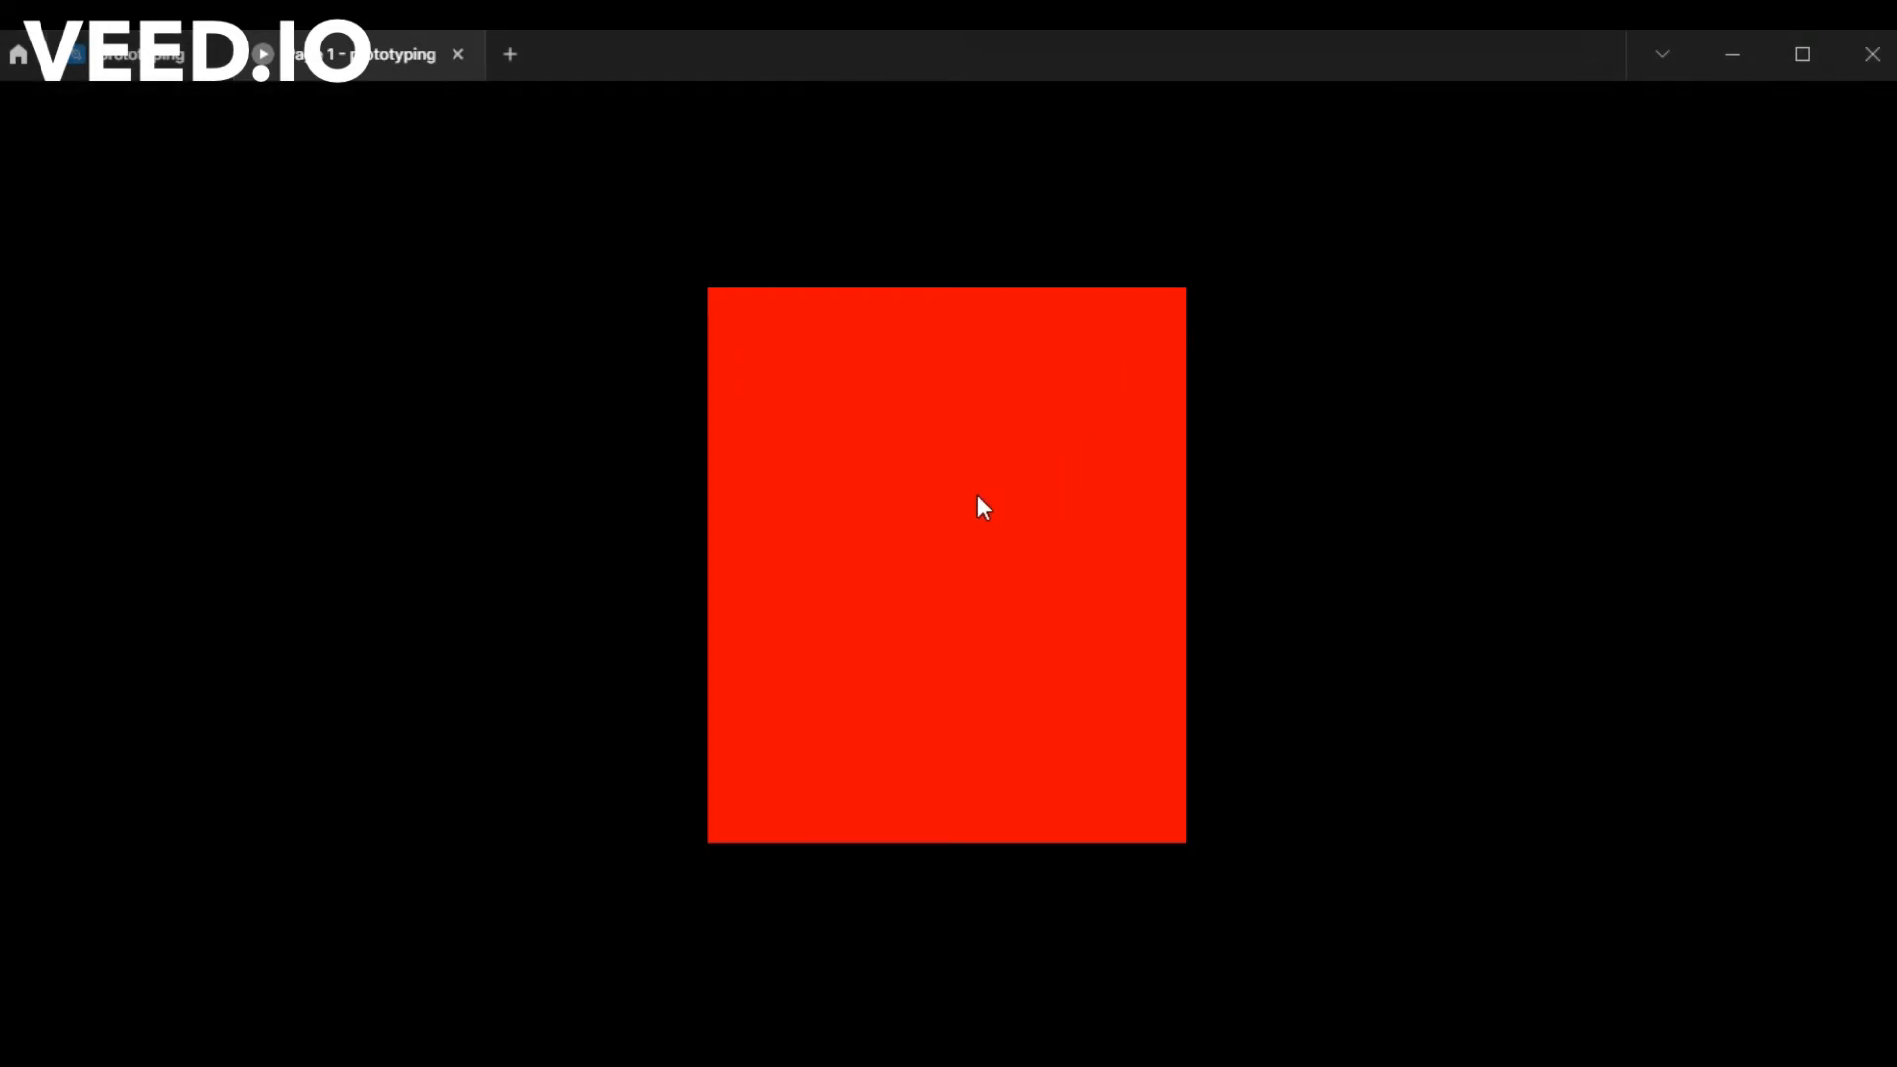
click(884, 498)
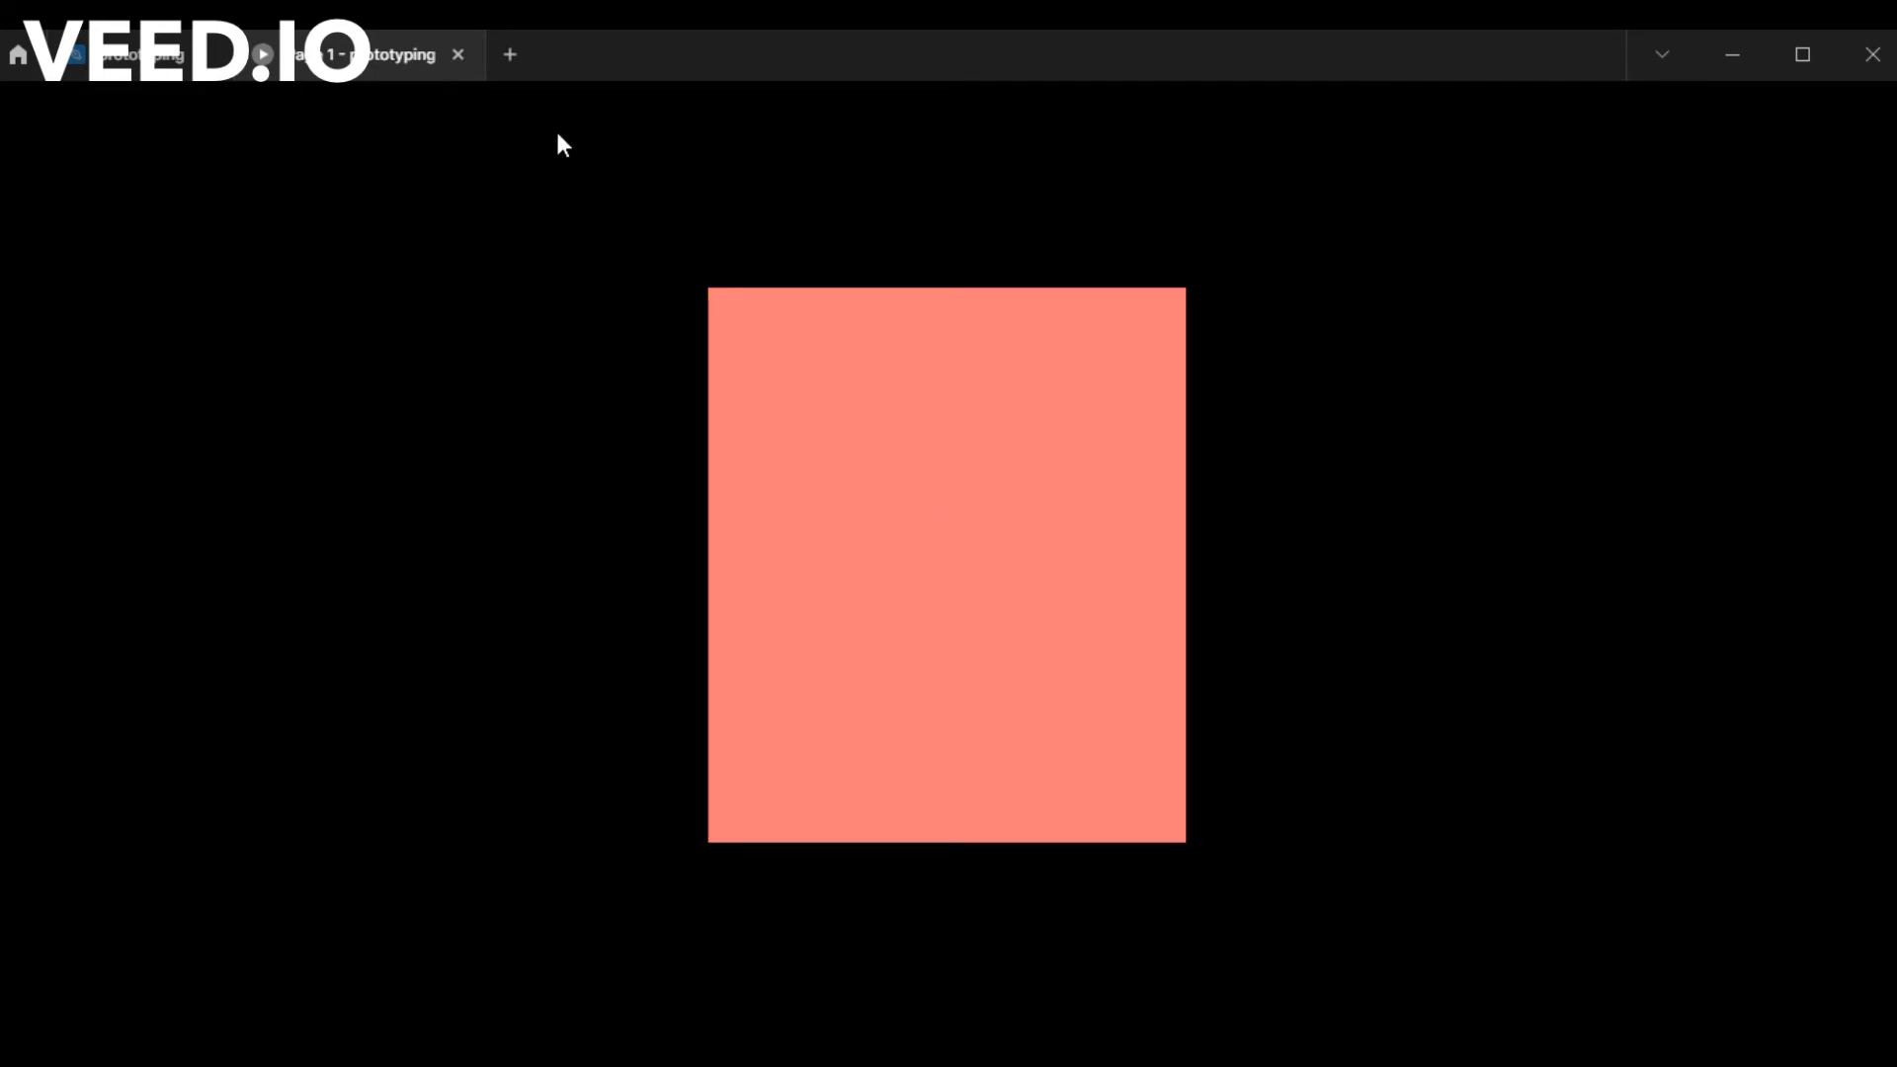
click(457, 54)
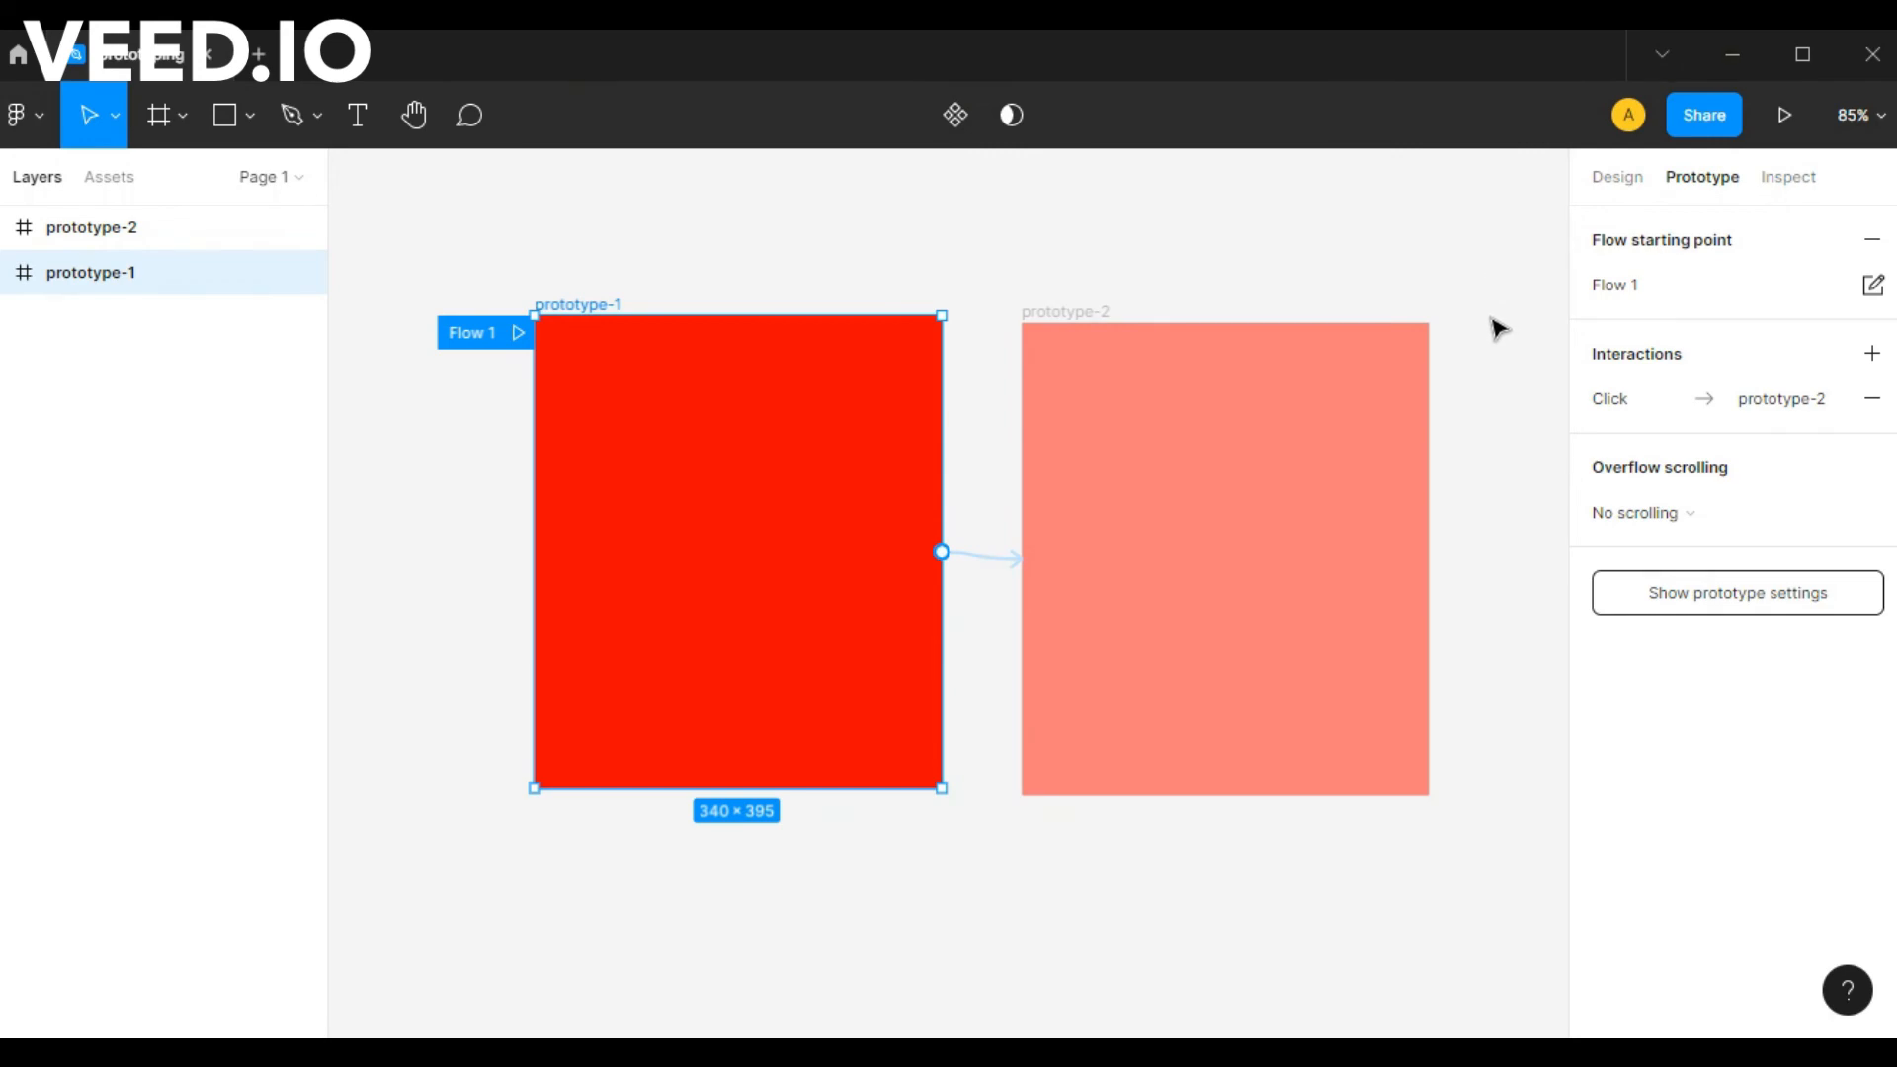
drag(1500, 328, 1430, 354)
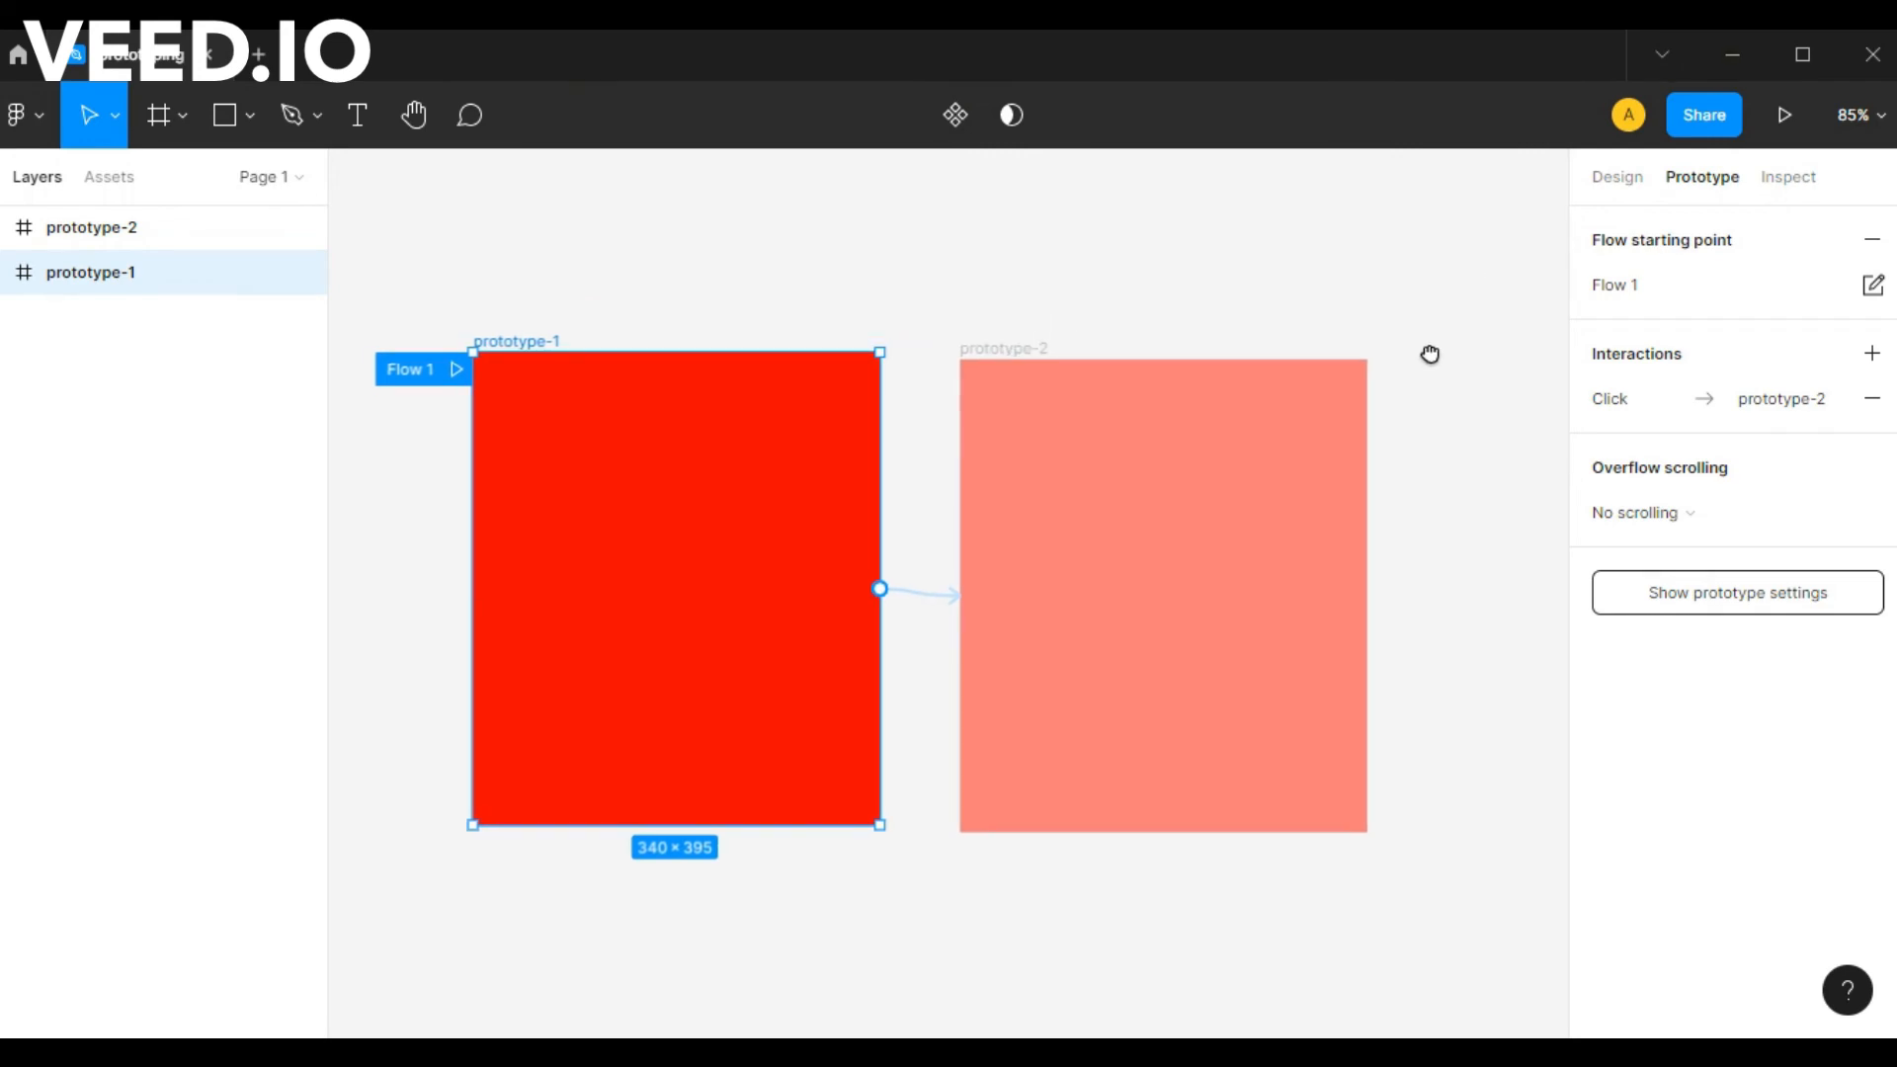